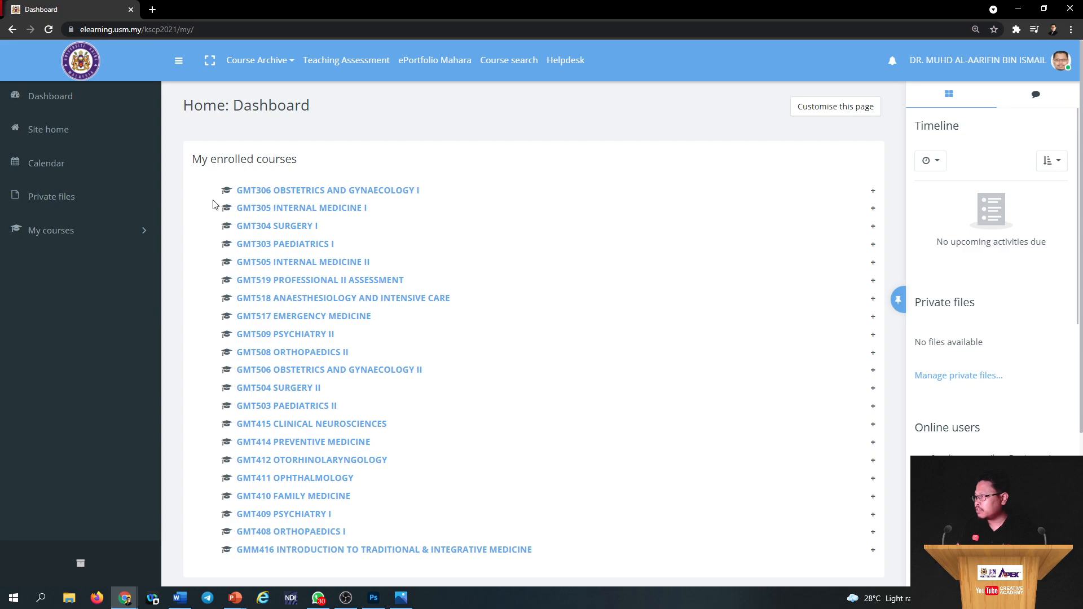
# View the GMT306 OBSTETRICS AND GYNAECOLOGY I course page and open the GMT304 SURGERY I course from the dashboard.
pyautogui.click(277, 192)
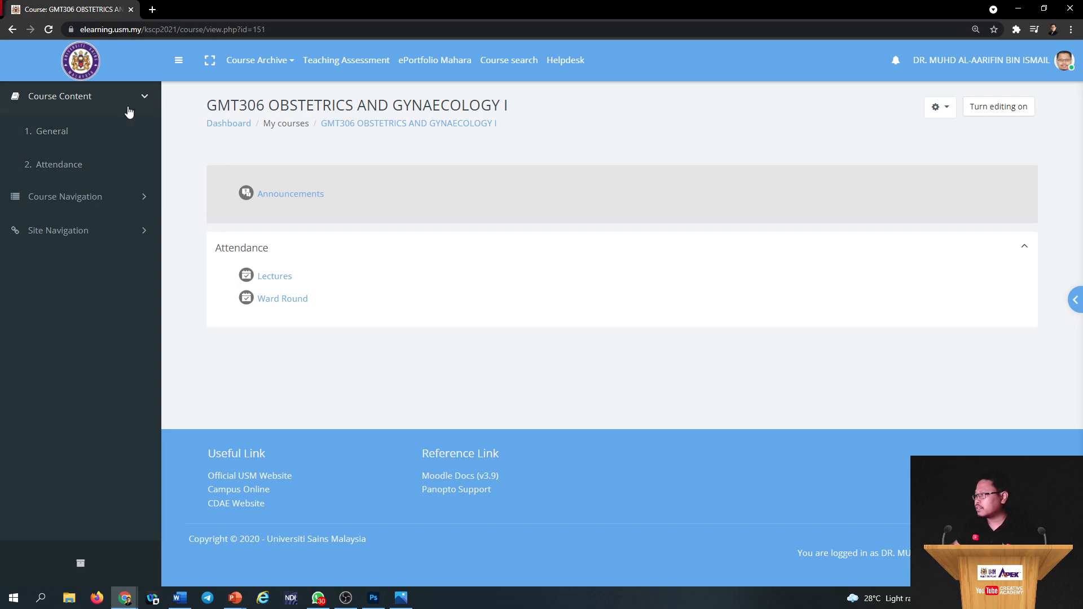
pyautogui.click(226, 123)
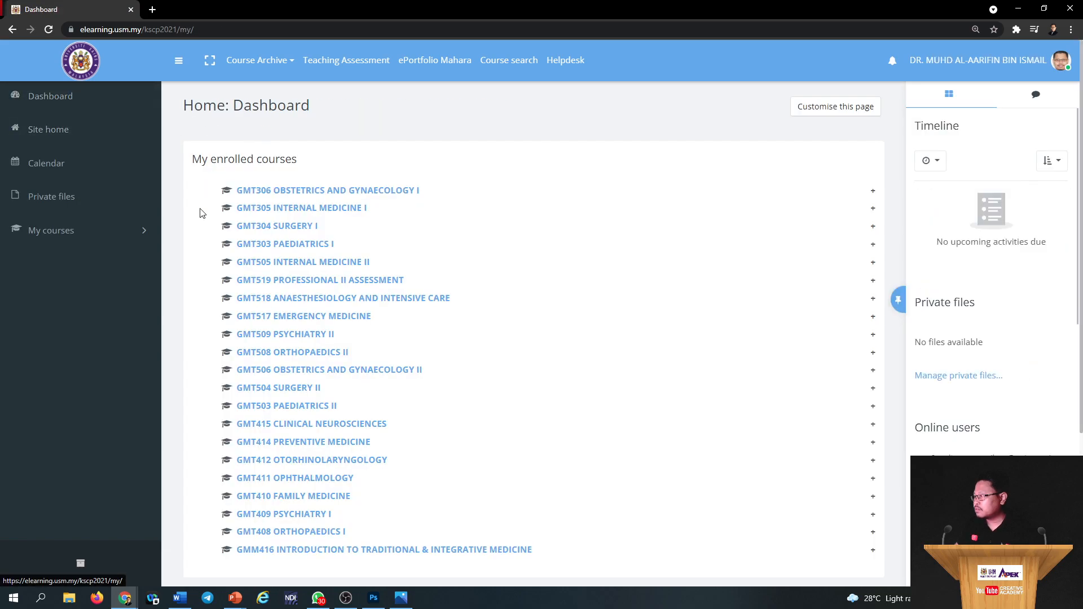
pyautogui.click(265, 229)
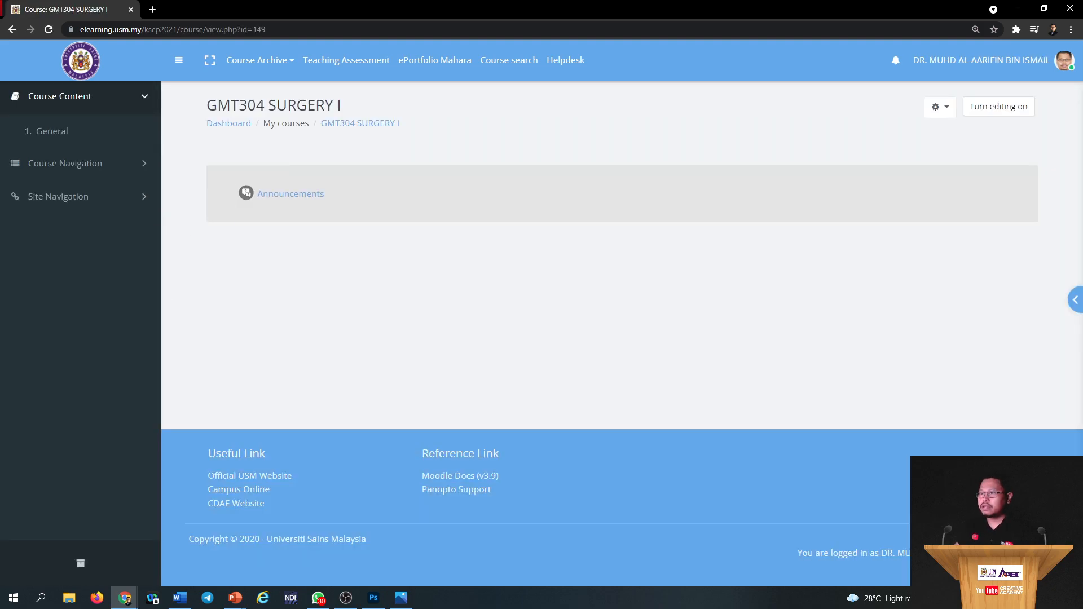
# Switch to the Word document and examine the session types in the Week 1 timetable of the Cardiovascular System Course.
pyautogui.hotkey('alt', 'Tab')
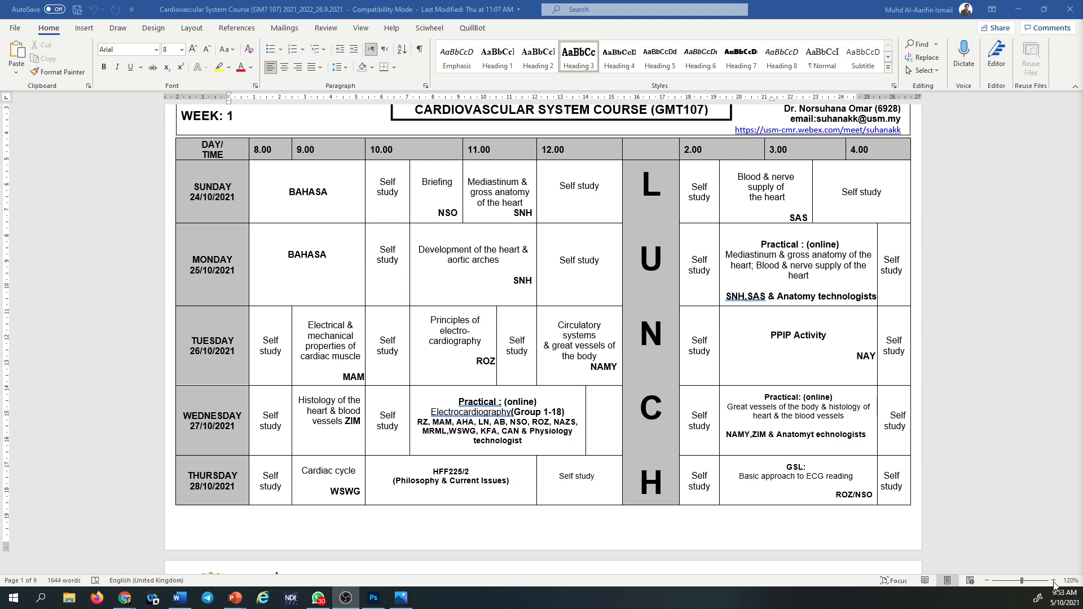
pyautogui.scroll(2, 720, 427)
pyautogui.scroll(-2, 721, 427)
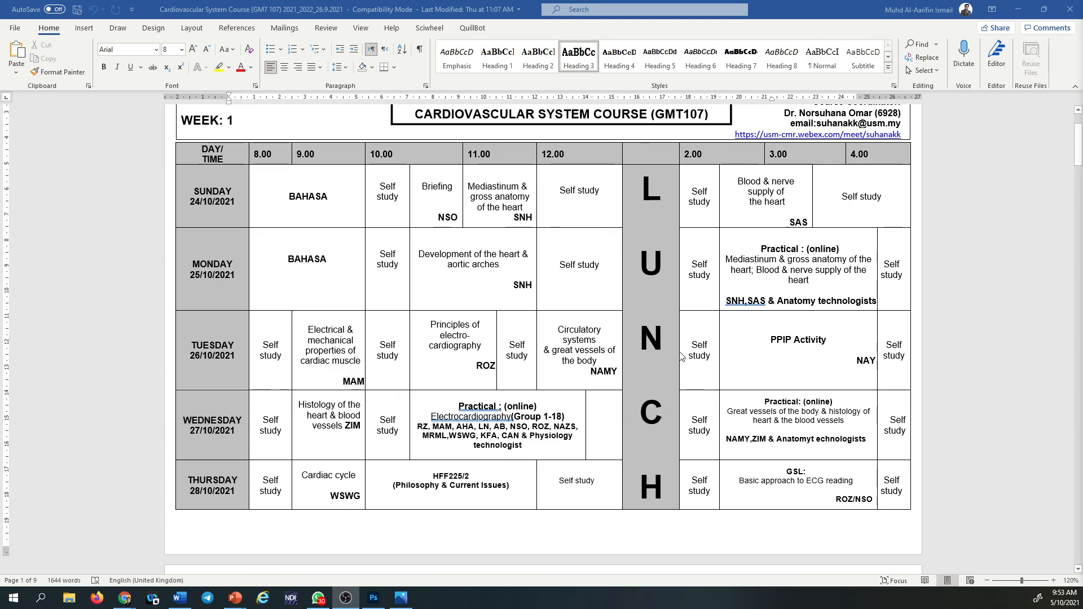
pyautogui.scroll(2, 733, 432)
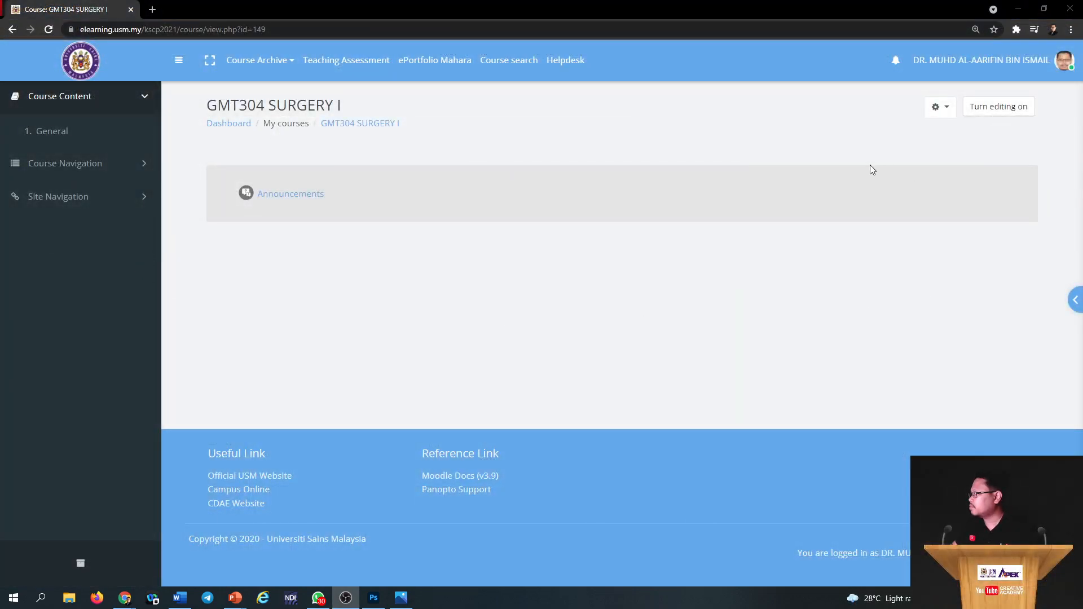
# Enable editing of the GMT304 SURGERY I course in the browser and add one week section named Attendance.
pyautogui.click(1001, 113)
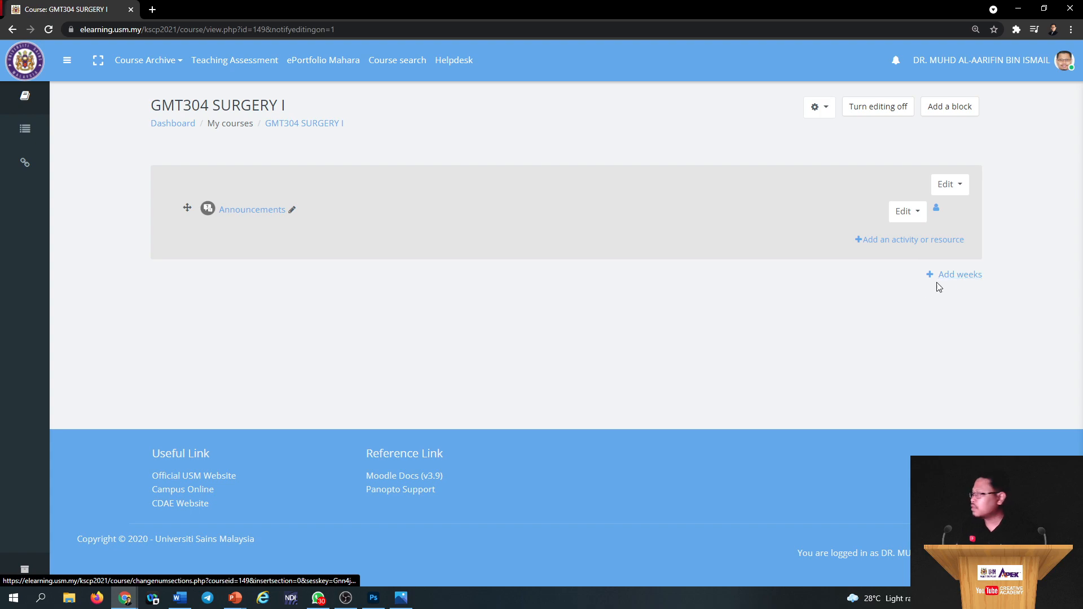
pyautogui.click(952, 280)
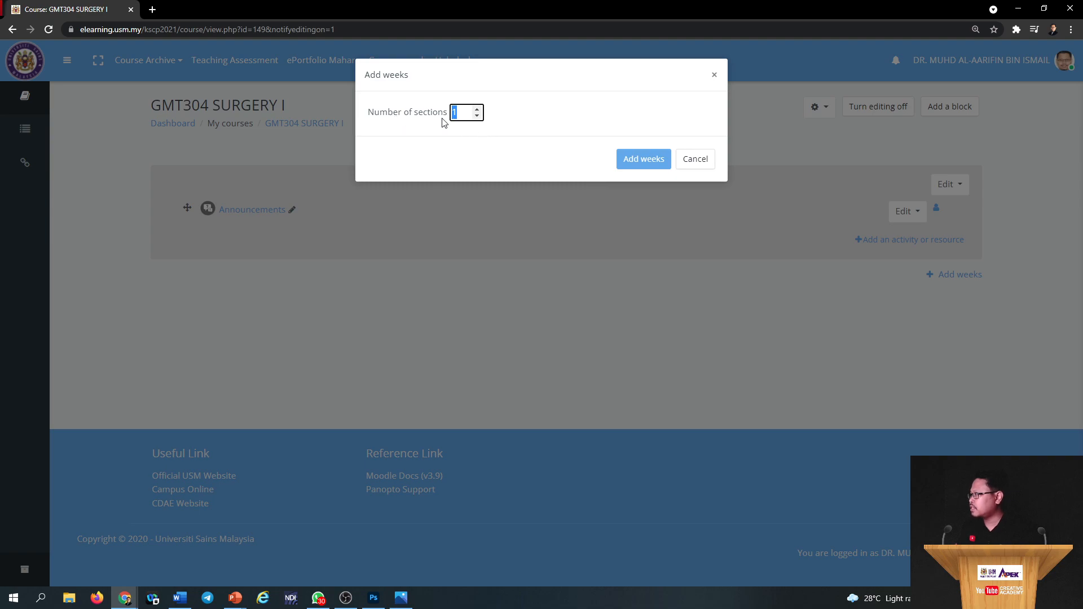
pyautogui.click(642, 160)
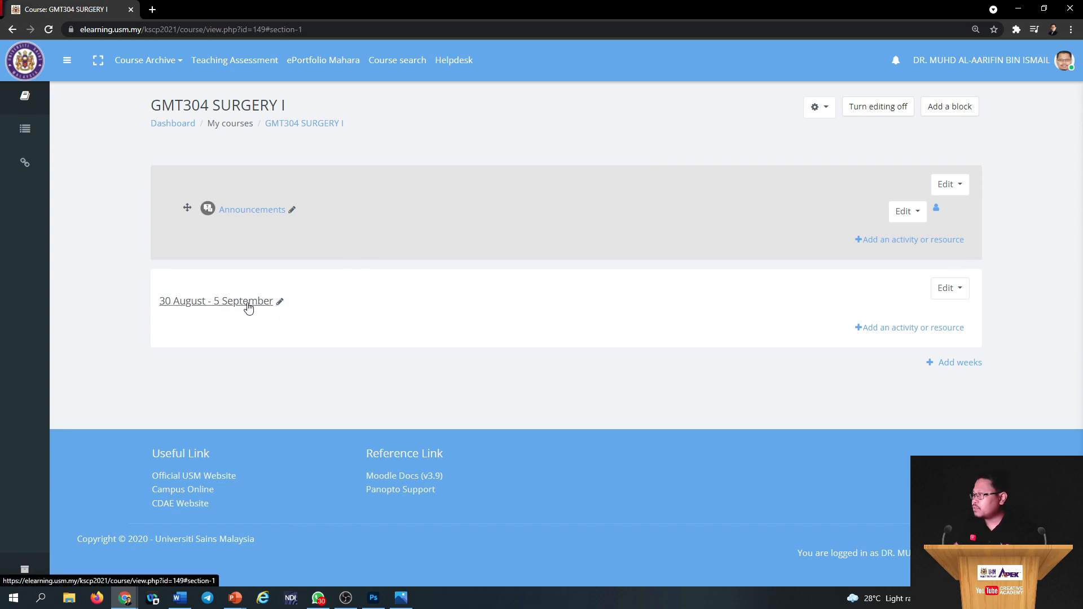
pyautogui.click(279, 304)
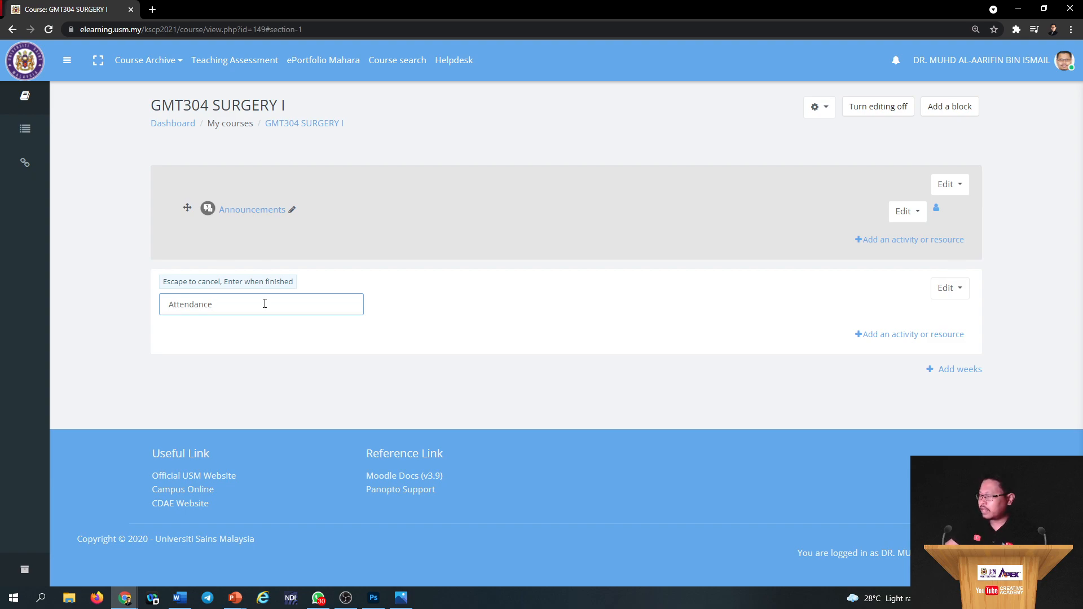
pyautogui.press('Return')
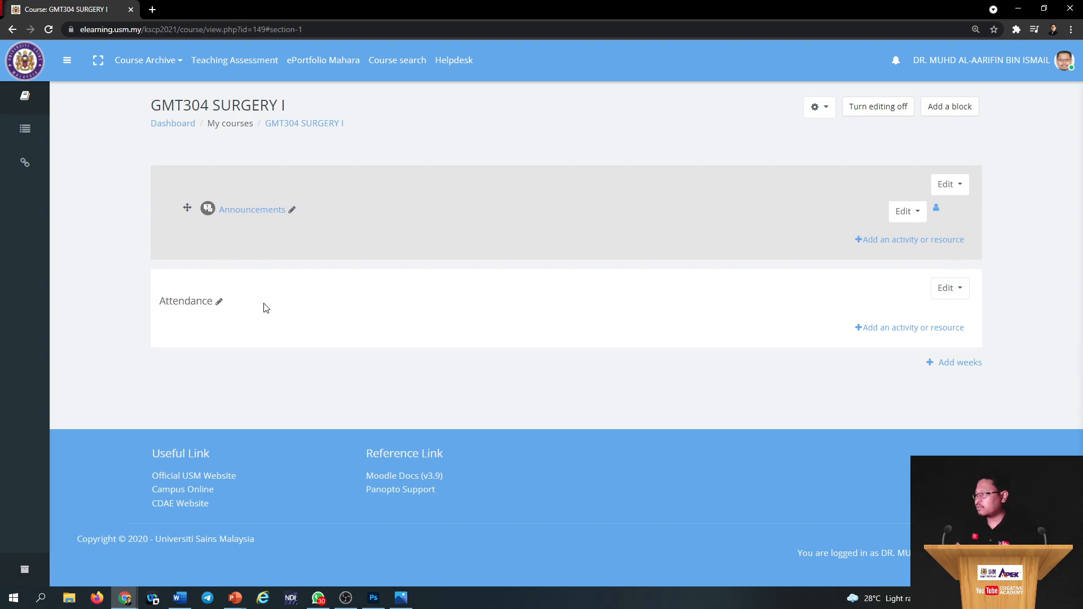
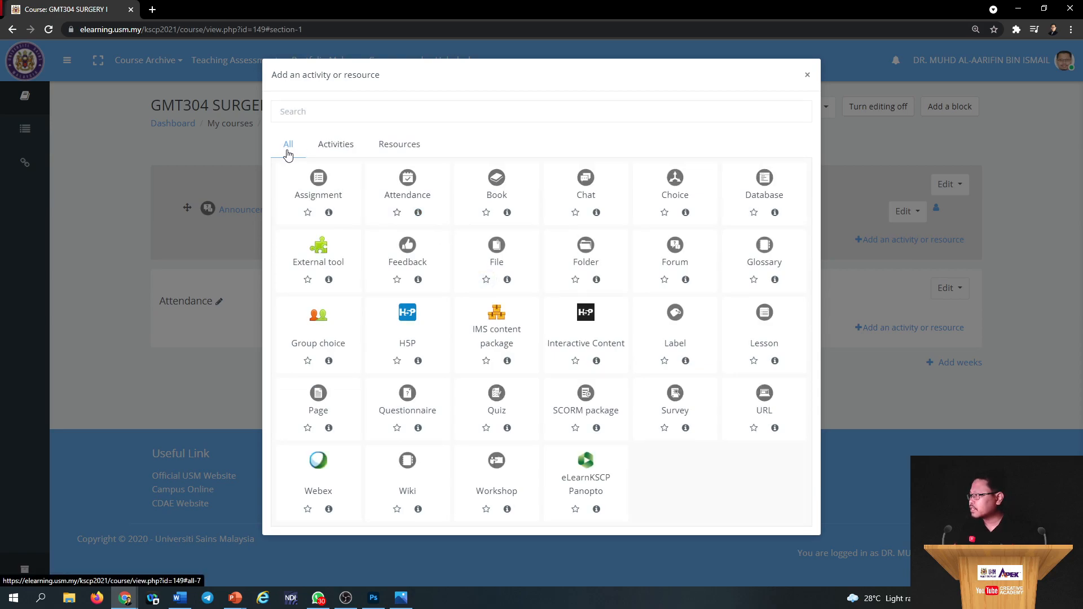
# Browse the activity and resource types, start a new Attendance activity in the Attendance section and name it Lectures.
pyautogui.click(336, 146)
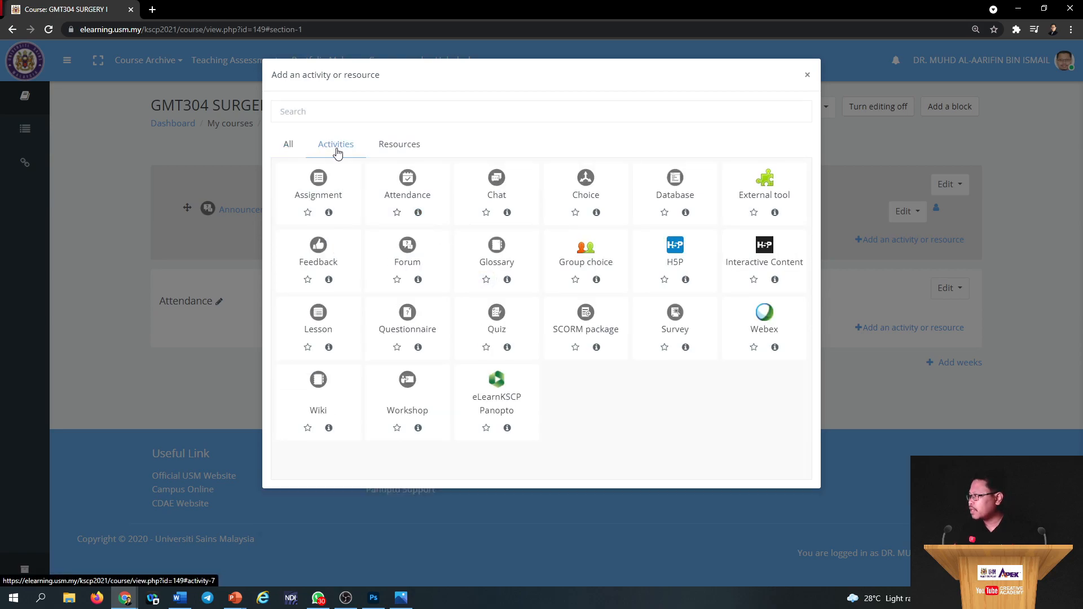
pyautogui.click(397, 145)
pyautogui.click(348, 154)
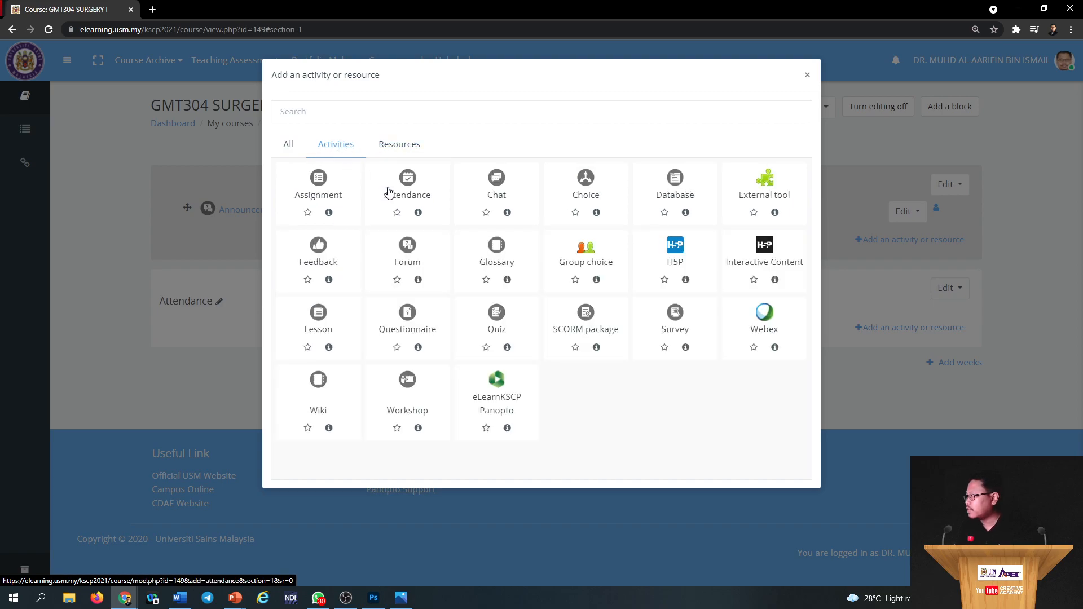
pyautogui.click(289, 147)
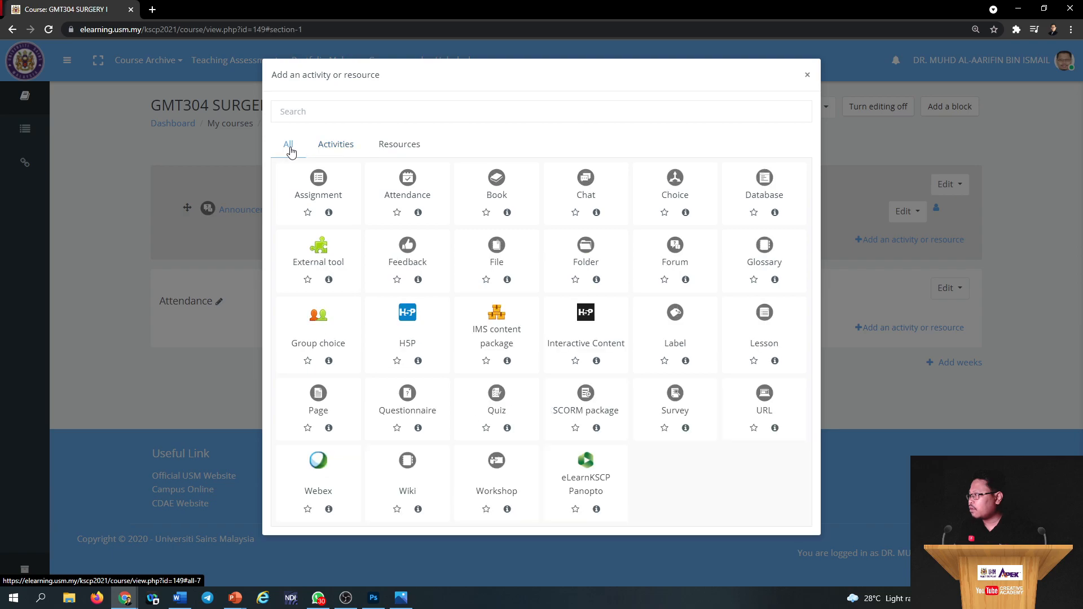
pyautogui.click(407, 192)
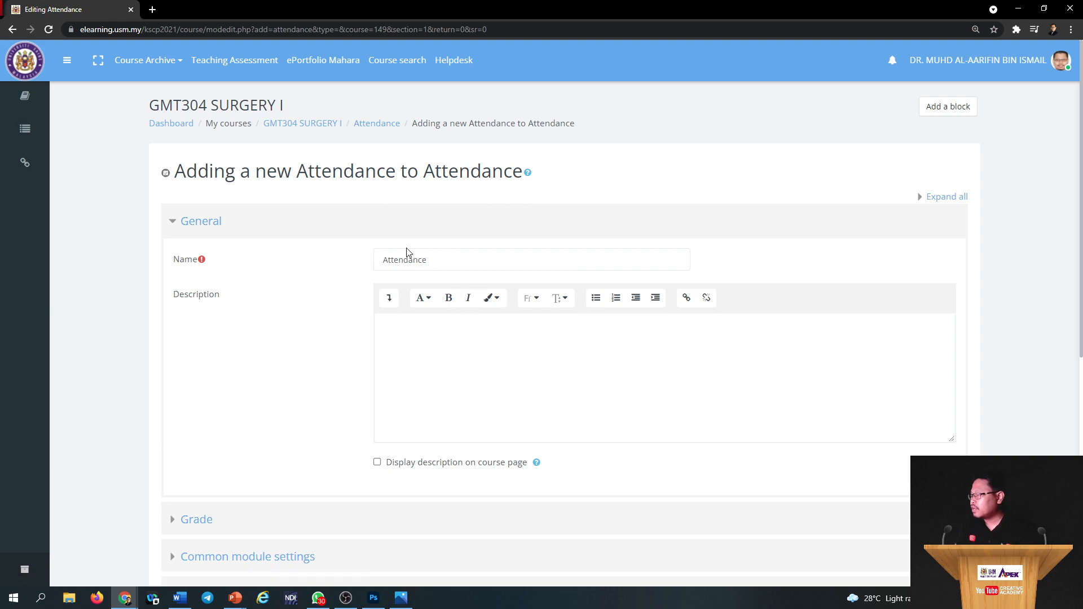
pyautogui.click(396, 260)
pyautogui.moveTo(451, 261); pyautogui.dragTo(350, 266)
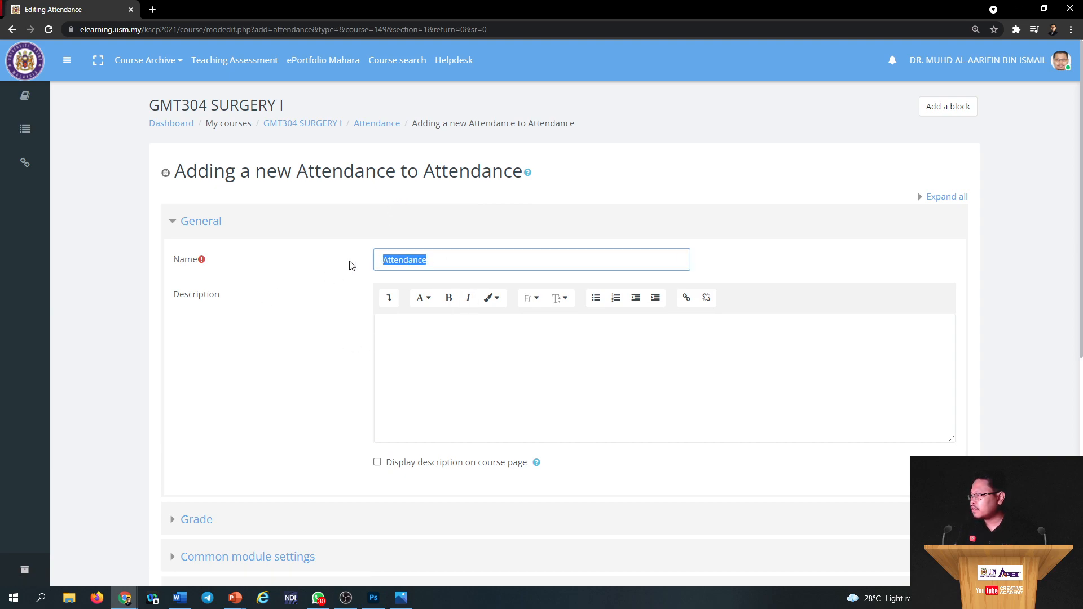
pyautogui.write('Lectures')
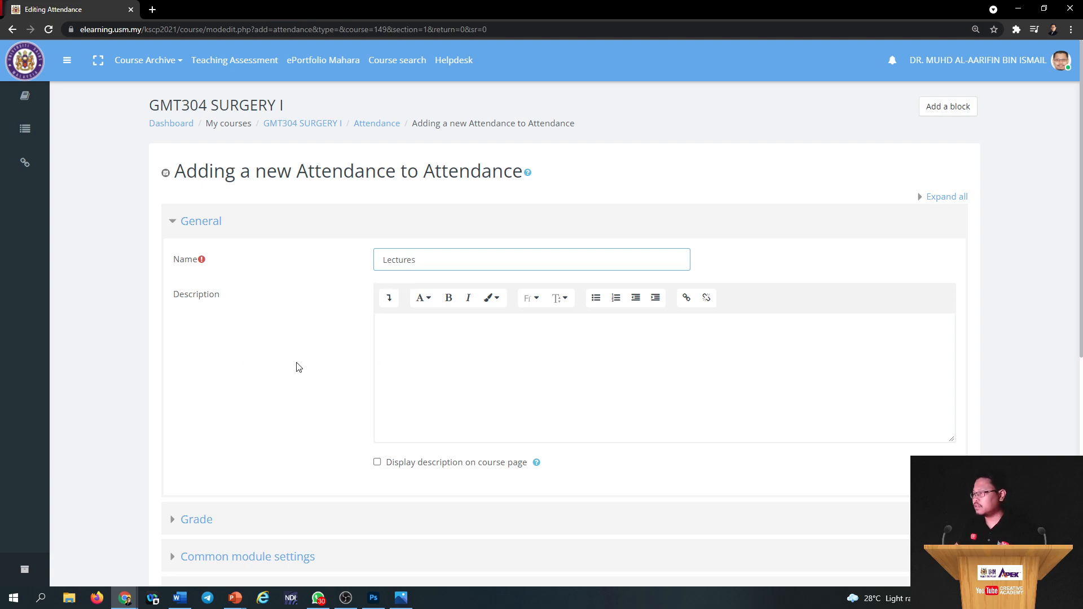
# Review the common module settings of the Lectures activity and save it, returning to the course page.
pyautogui.scroll(-3, 299, 367)
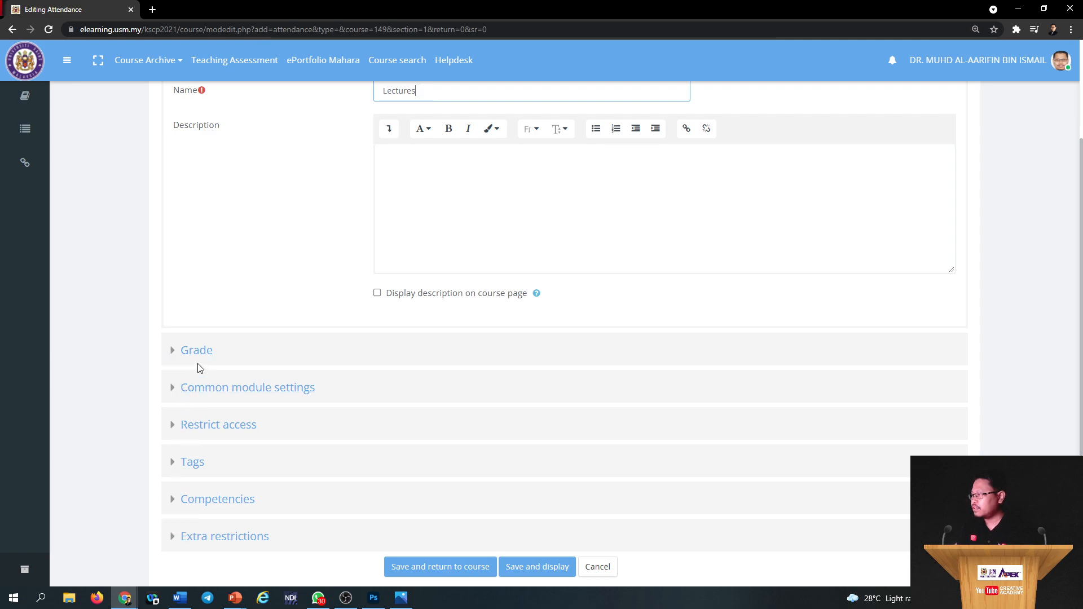
pyautogui.click(167, 354)
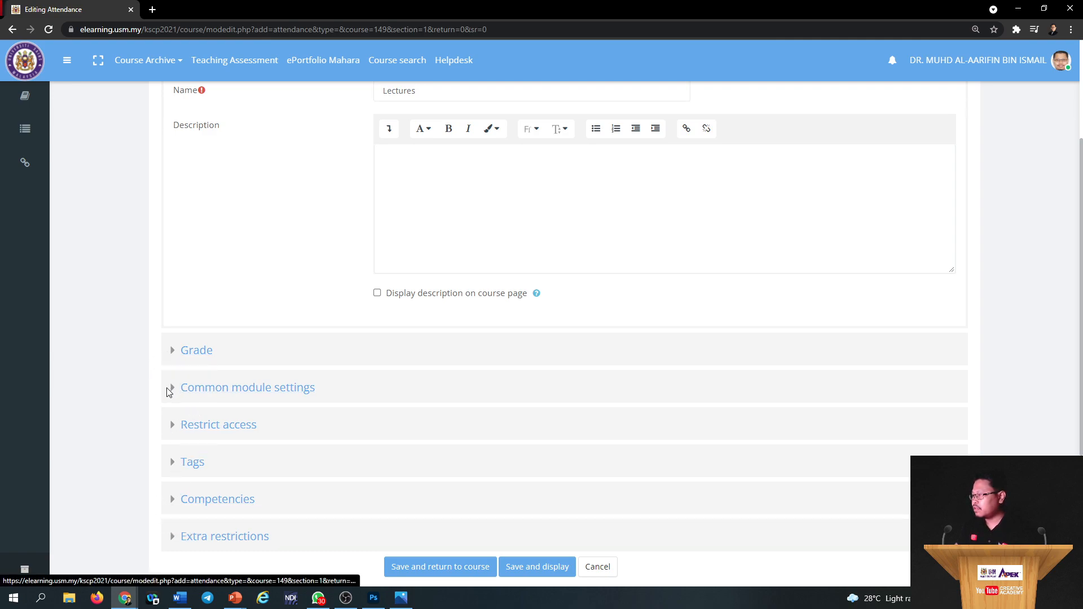
pyautogui.click(172, 390)
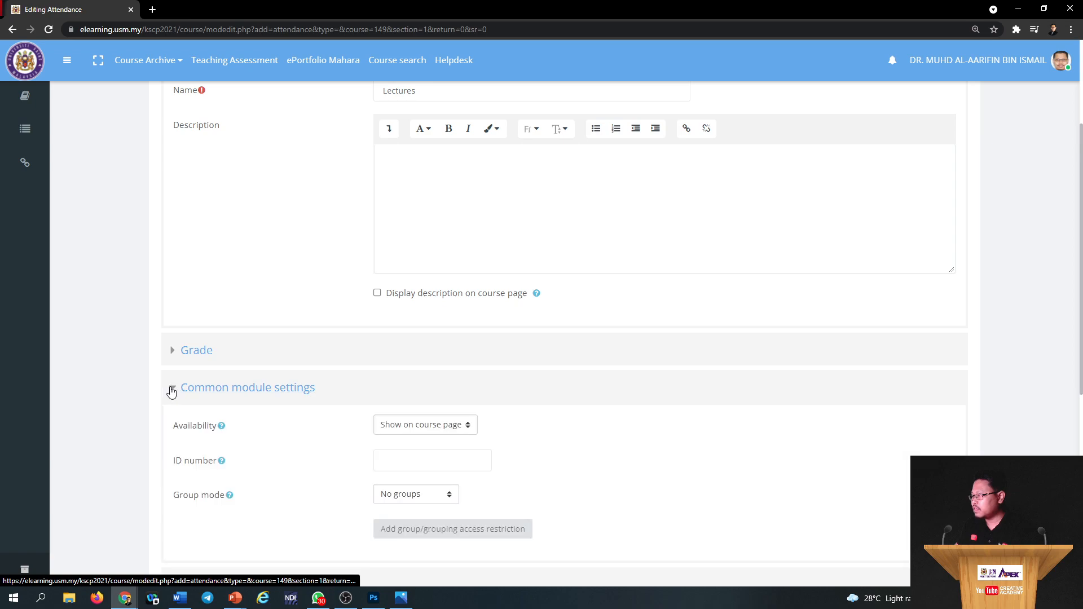
pyautogui.click(171, 390)
pyautogui.scroll(-3, 170, 389)
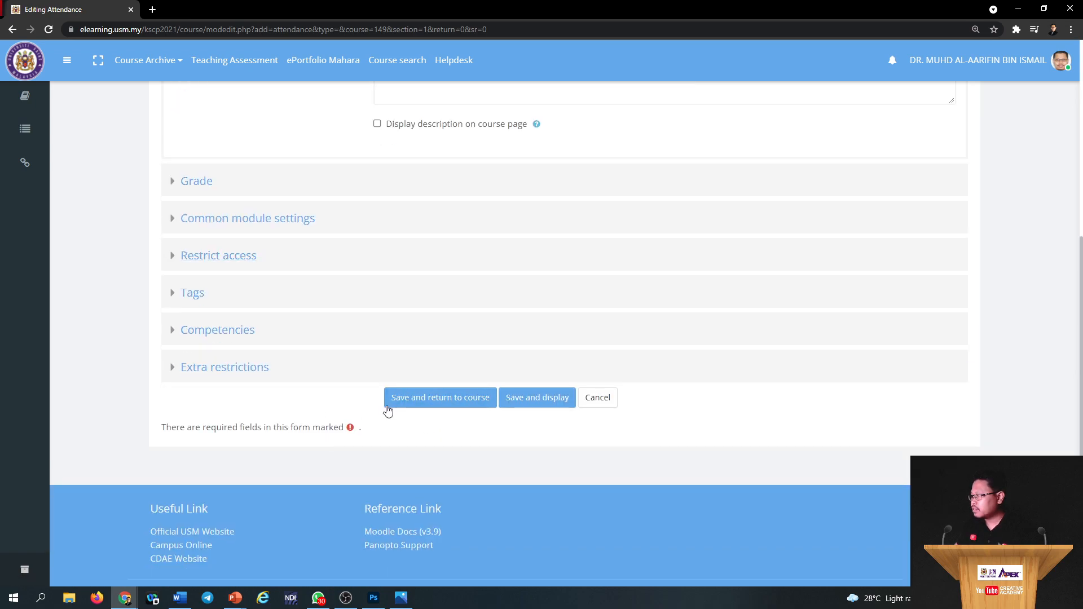
pyautogui.click(424, 400)
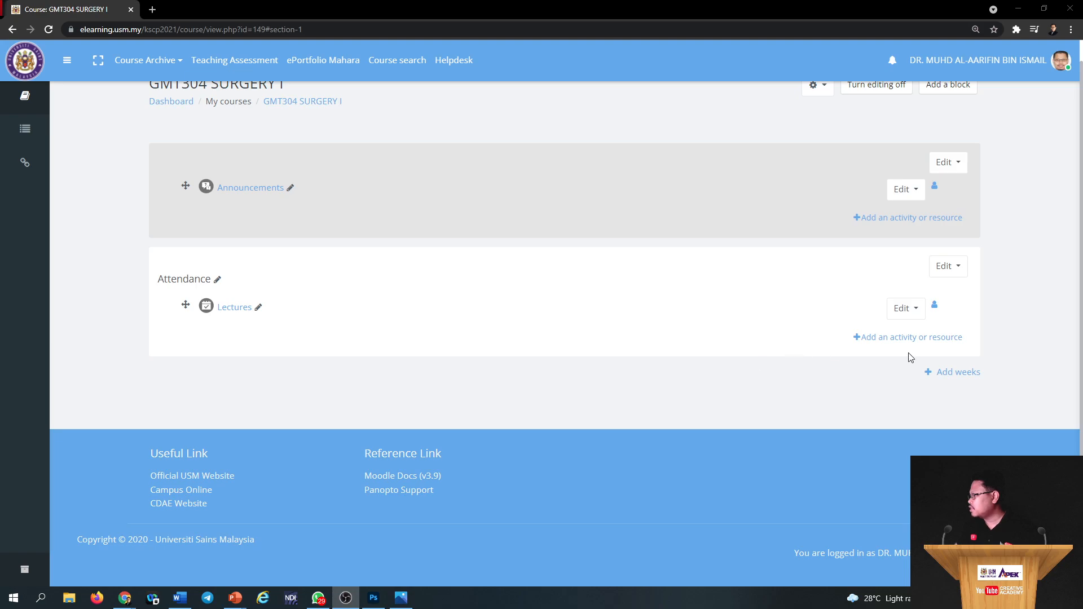
# Add an Attendance activity named Practical Sessions to the Attendance section and save it, returning to the course page.
pyautogui.click(890, 338)
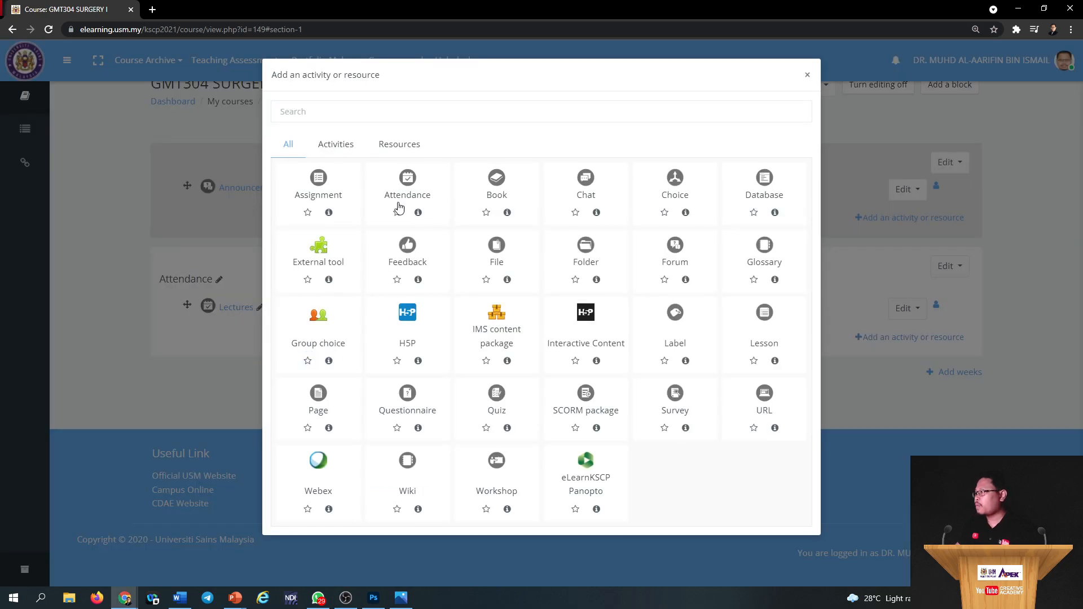
pyautogui.click(395, 196)
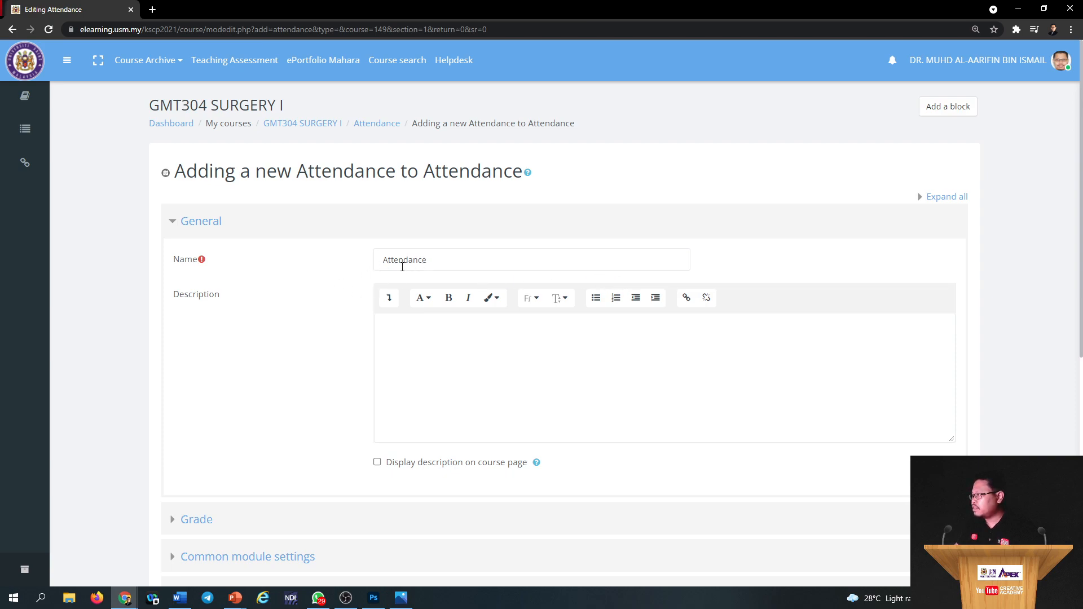
pyautogui.moveTo(437, 259); pyautogui.dragTo(363, 265)
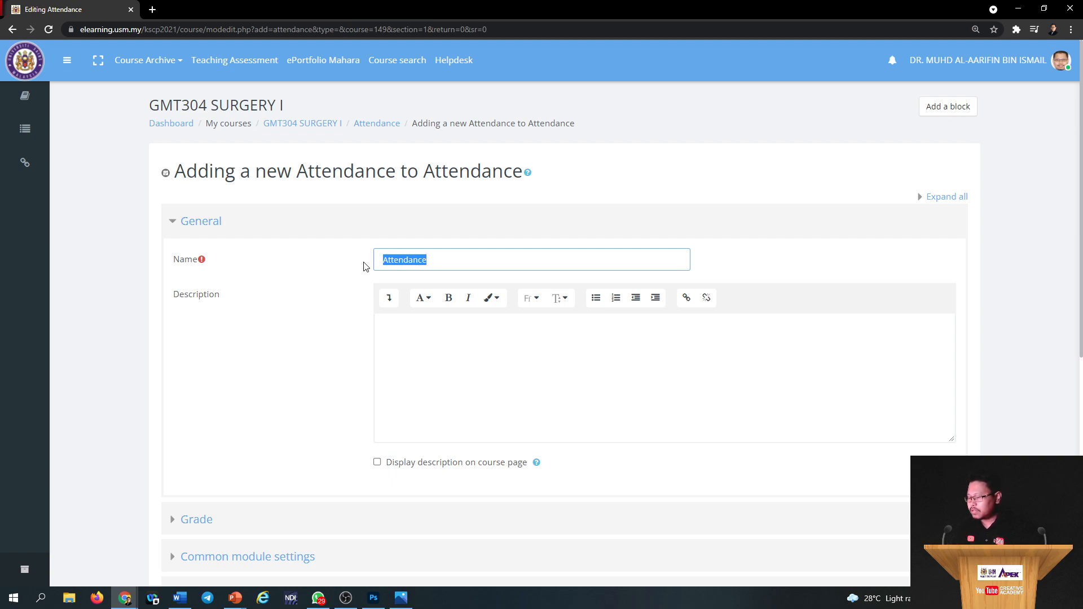
pyautogui.write('Practical Sessions')
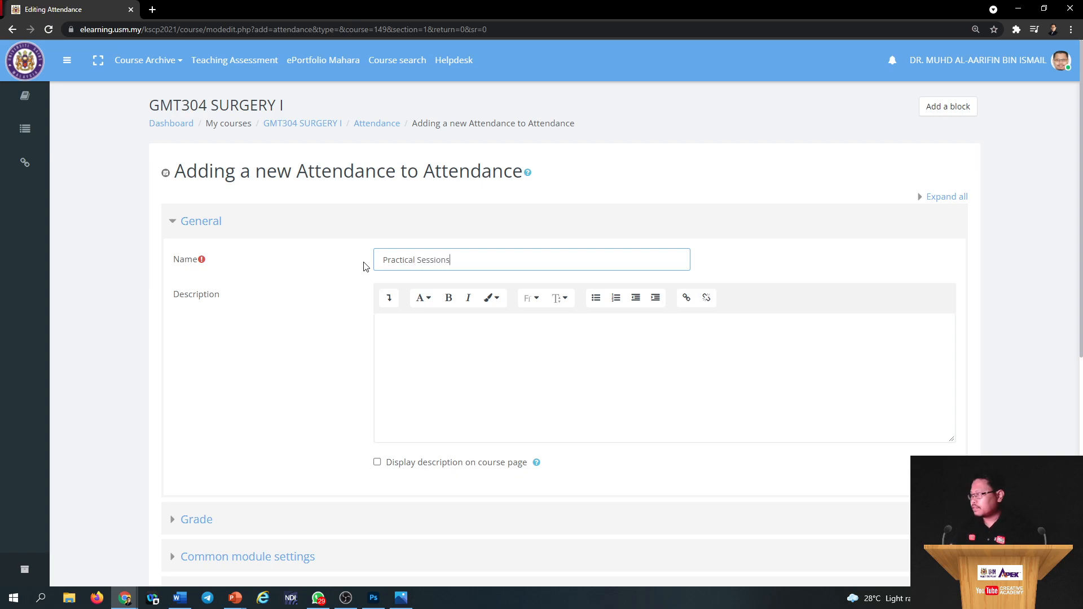
pyautogui.scroll(-7, 363, 266)
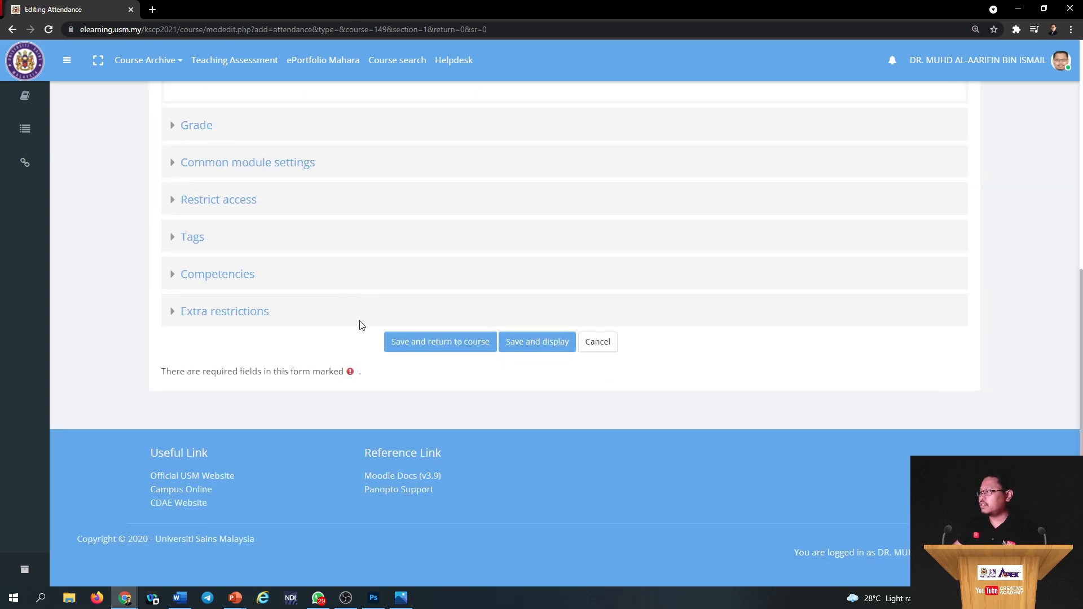
pyautogui.click(411, 345)
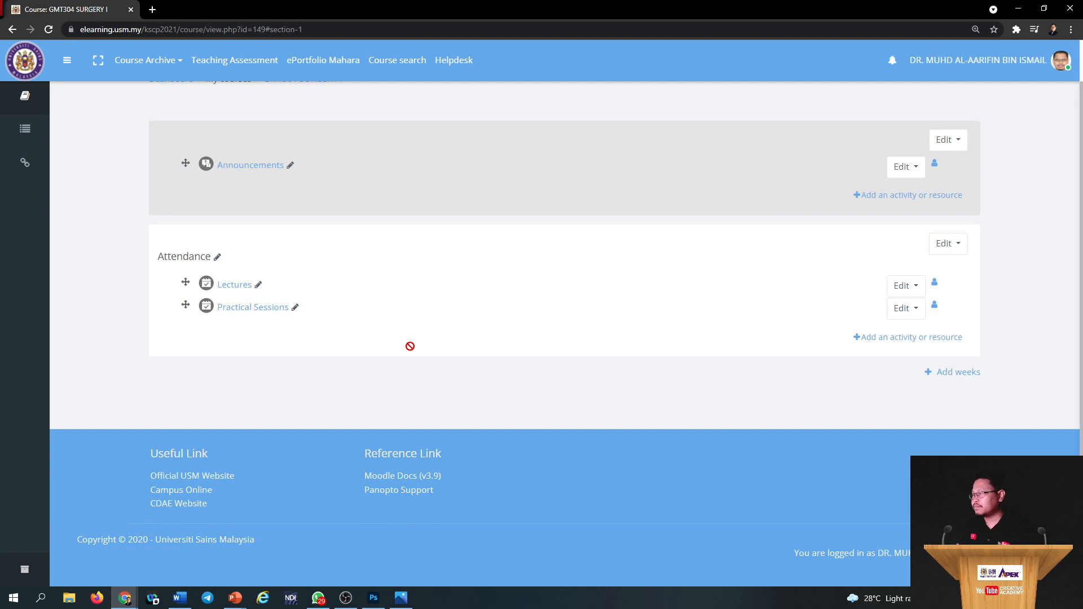
# Add an Attendance activity named PPIP to the Attendance section and save it, returning to the course page.
pyautogui.click(904, 338)
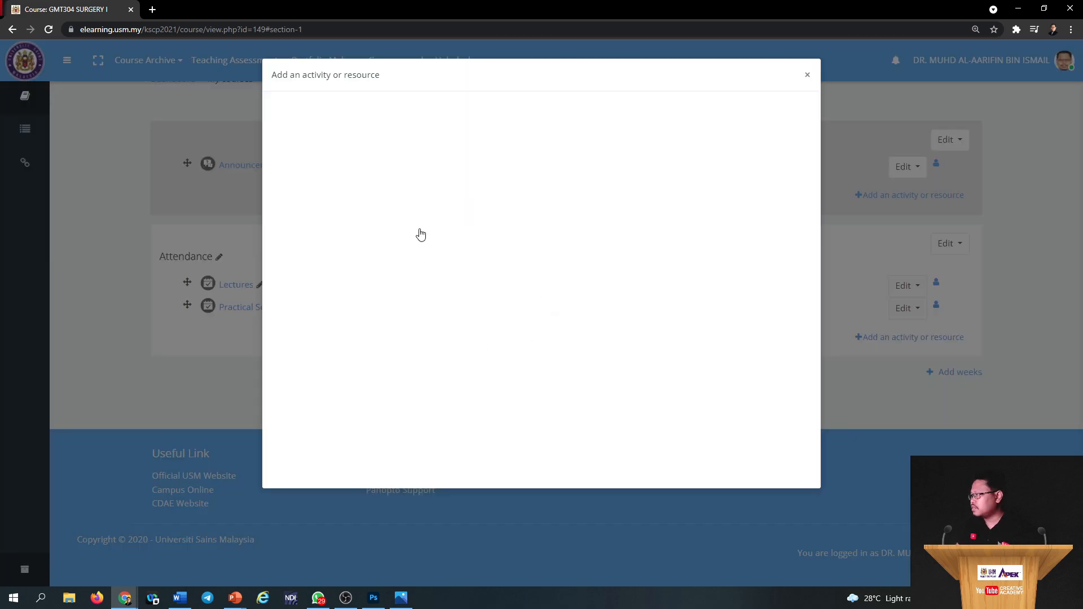
pyautogui.click(407, 193)
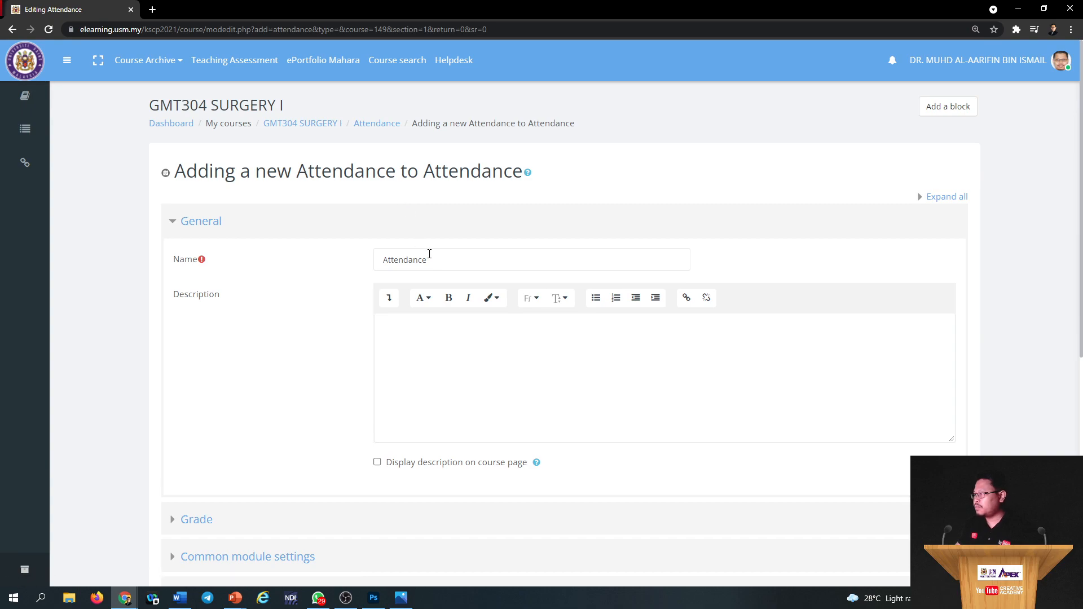
pyautogui.moveTo(429, 254); pyautogui.dragTo(367, 266)
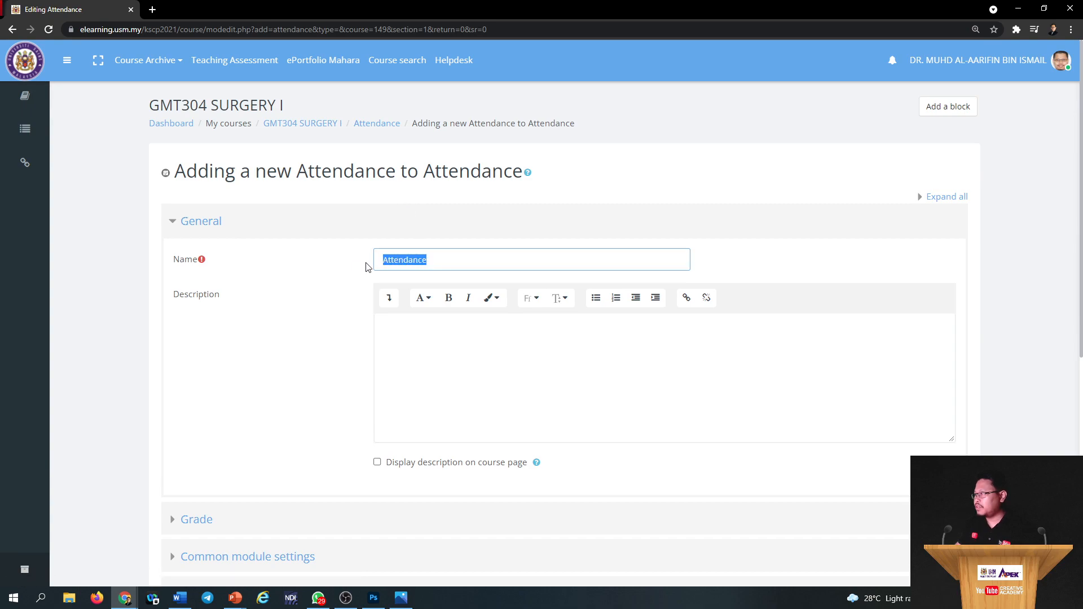
pyautogui.write('PPIP')
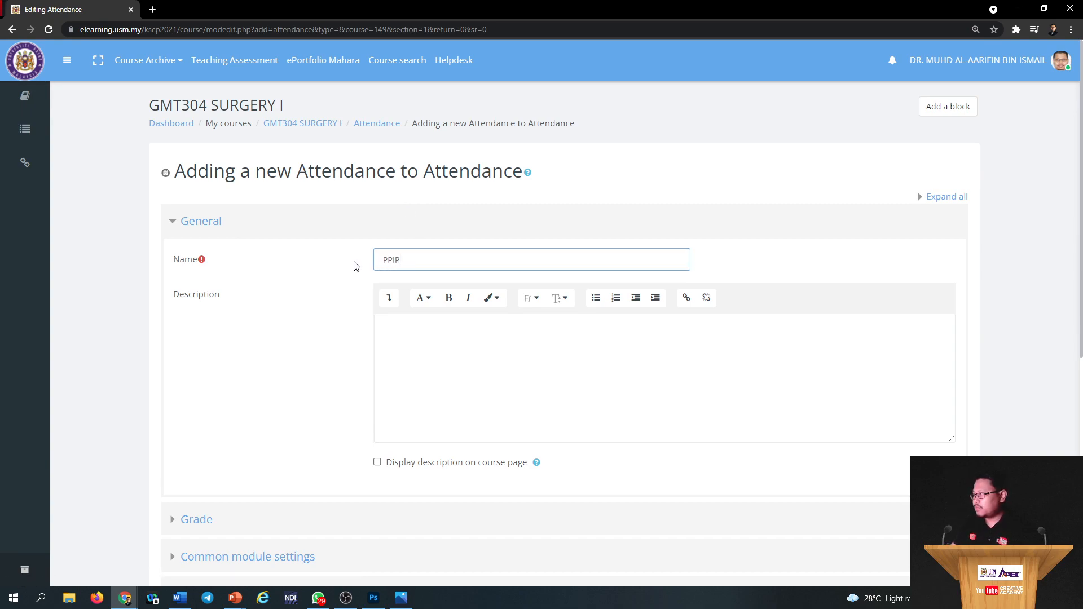
pyautogui.scroll(-6, 310, 299)
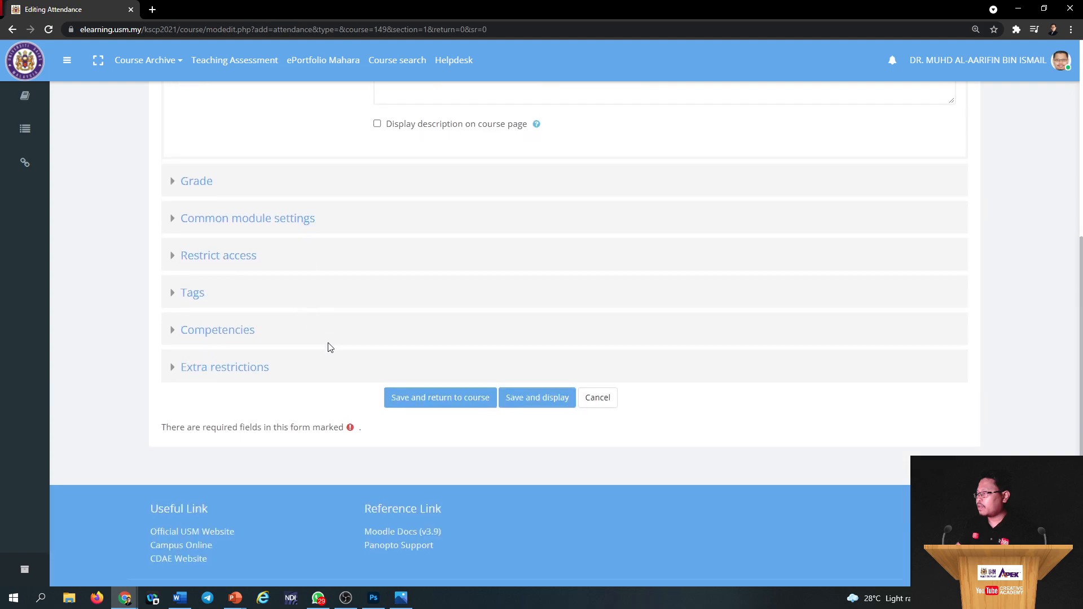
pyautogui.click(401, 398)
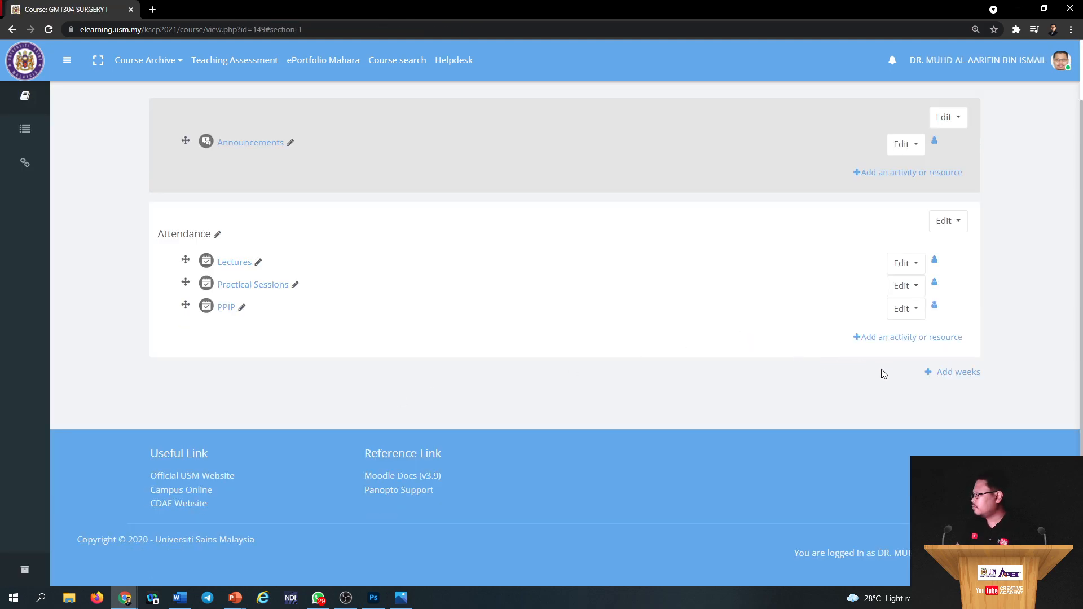
# Add an Attendance activity named Formative Assessment to the Attendance section and save it, returning to the course page.
pyautogui.click(892, 338)
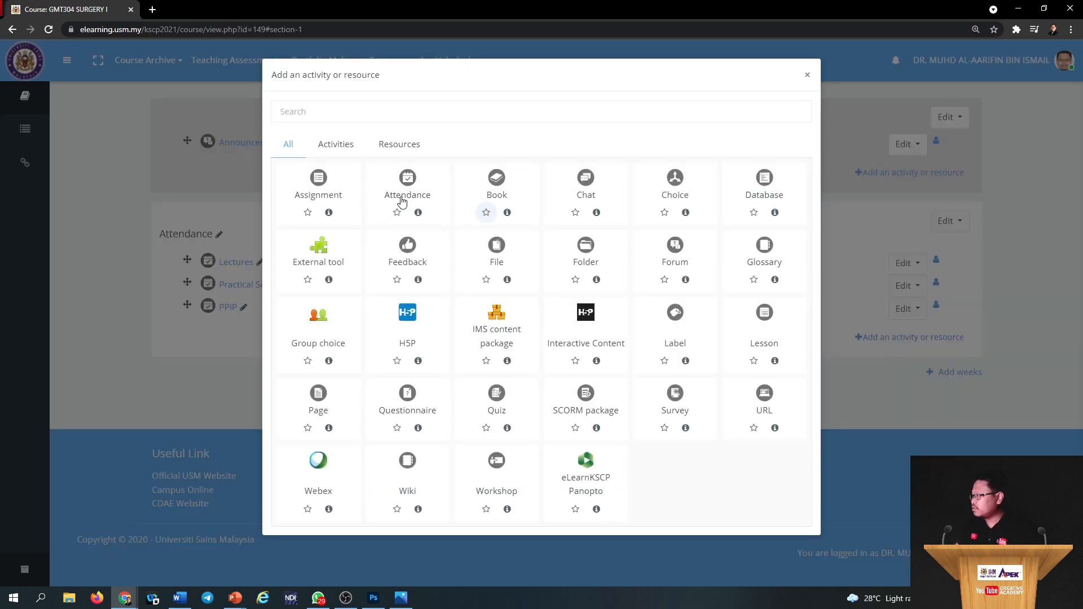
pyautogui.click(398, 195)
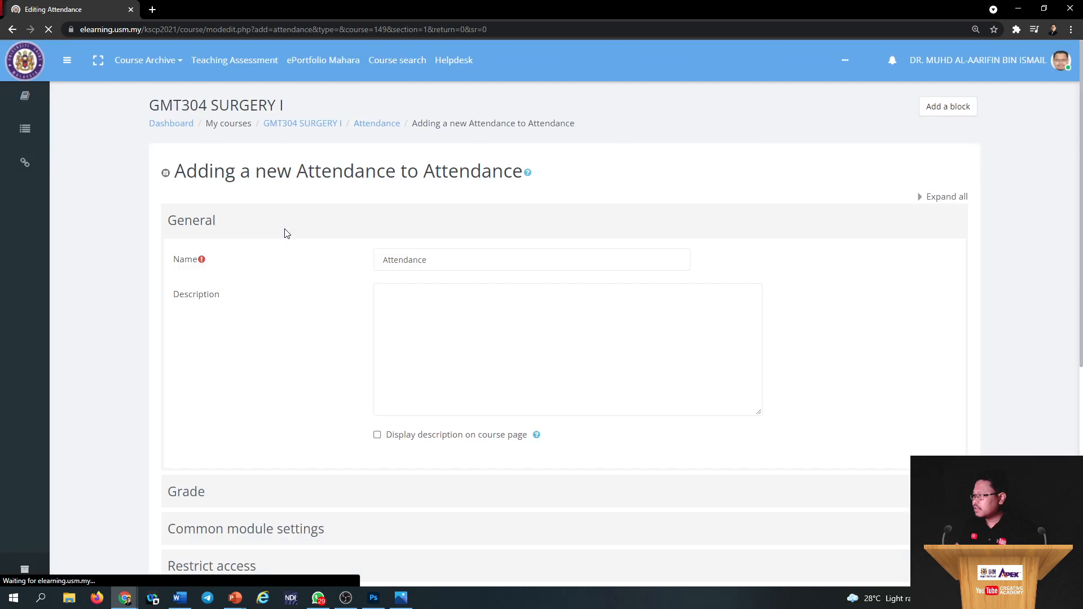
pyautogui.moveTo(427, 260); pyautogui.dragTo(324, 262)
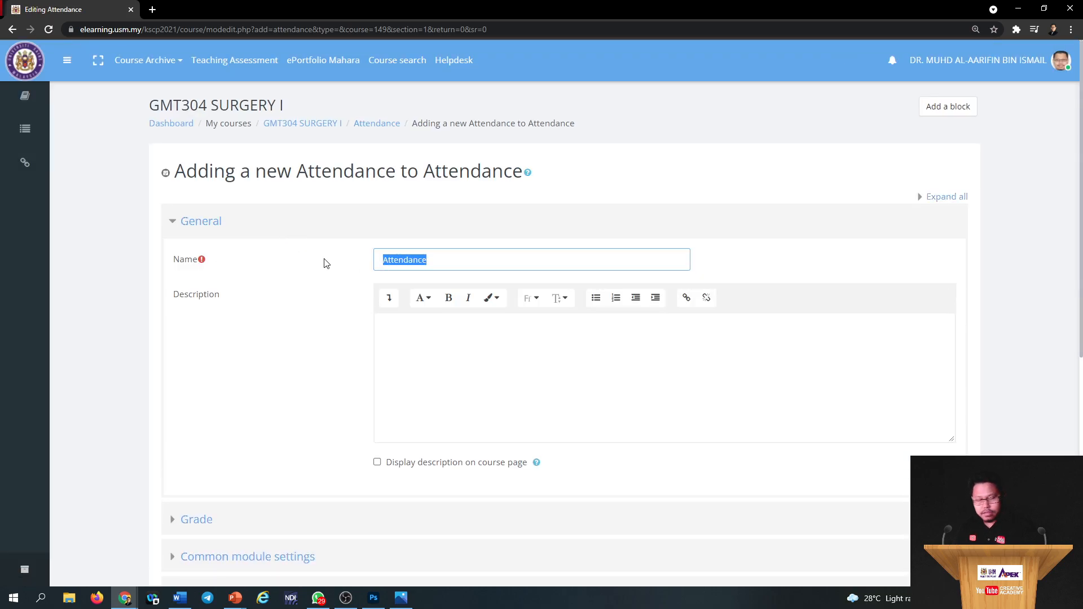
pyautogui.write('For')
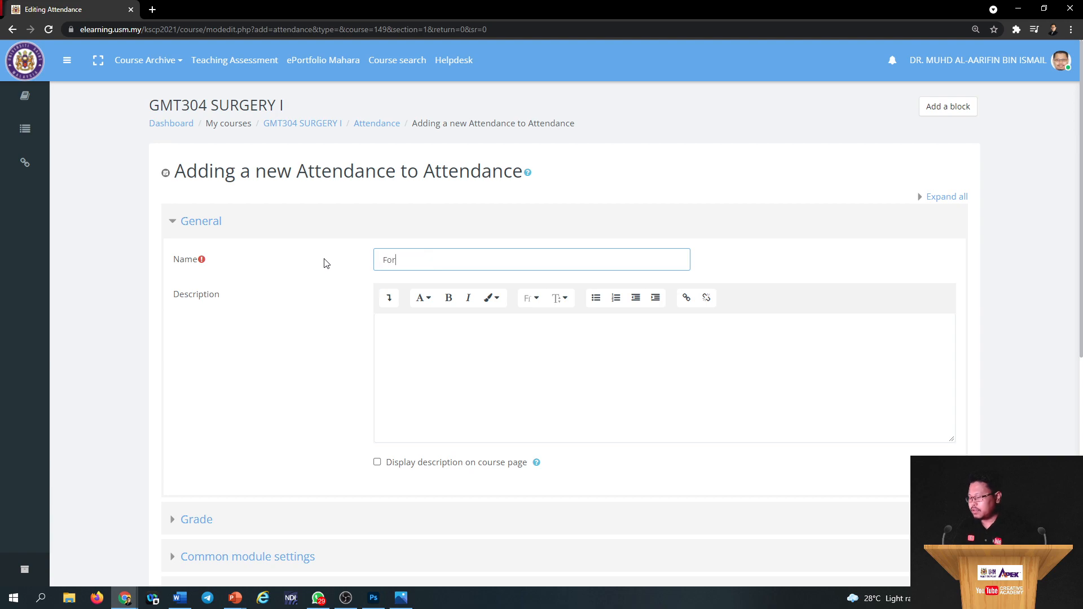
pyautogui.write('mative Assessment')
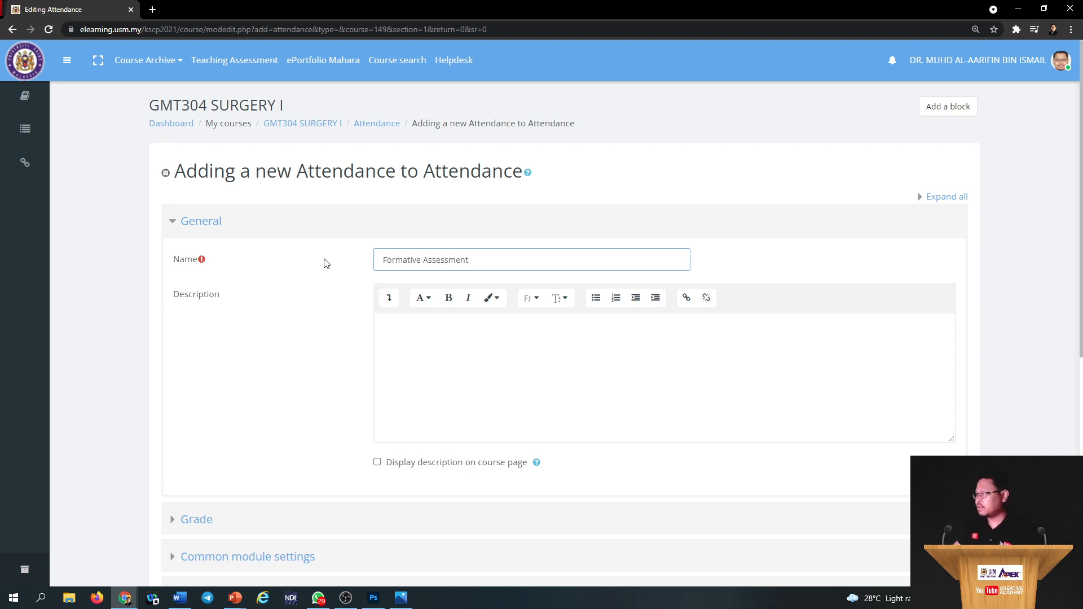
pyautogui.scroll(-5, 324, 263)
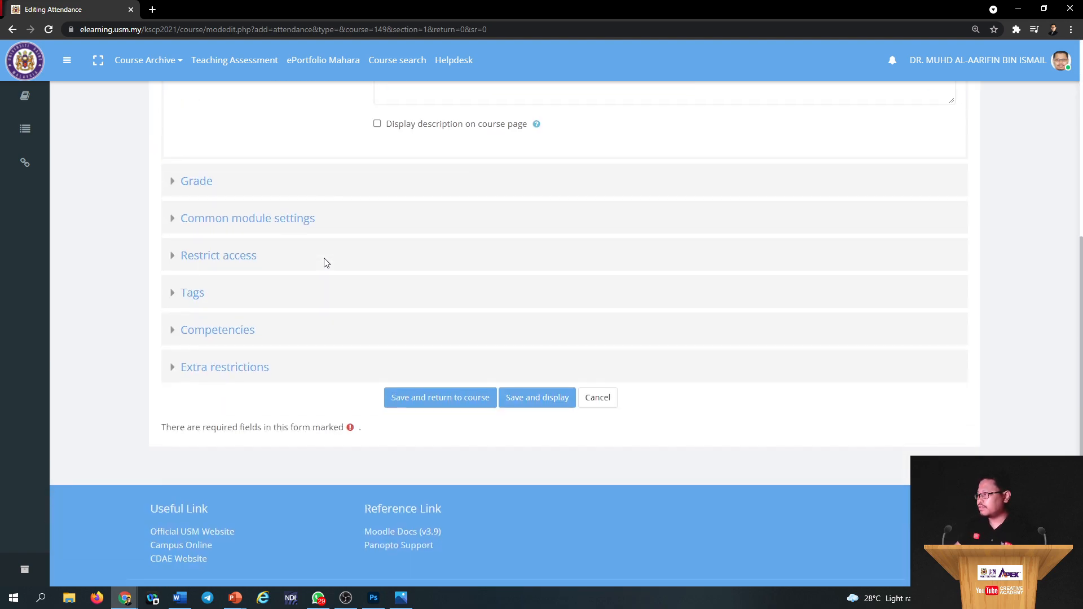
pyautogui.click(435, 398)
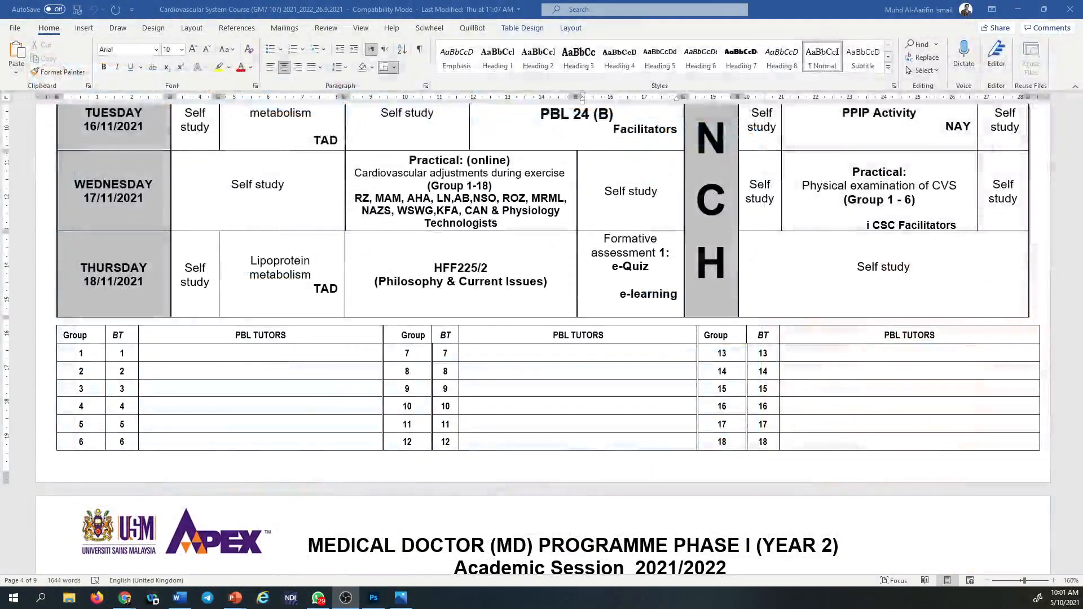
# In the Word timetable, copy the Week 1 Sunday 11.00 lecture title, Mediastinum & gross anatomy of the heart.
pyautogui.scroll(15, 599, 318)
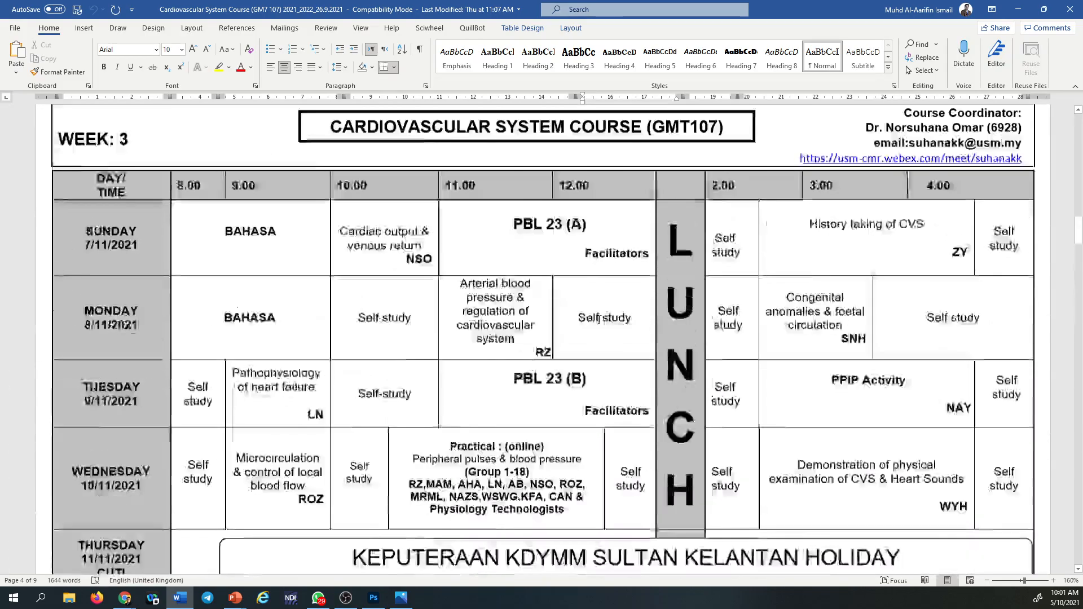
pyautogui.scroll(20, 599, 318)
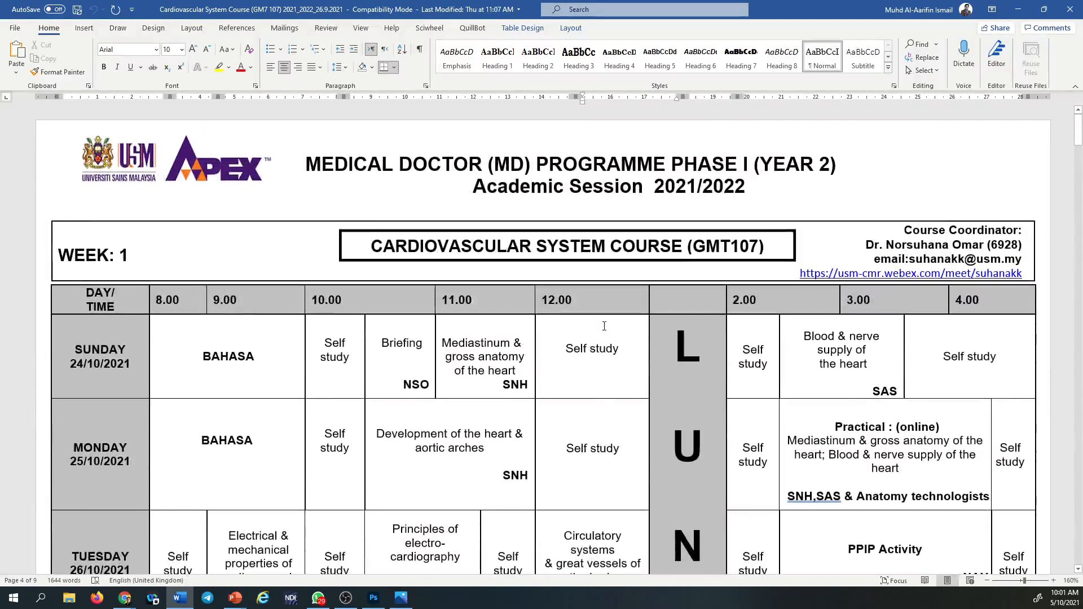
pyautogui.scroll(-3, 604, 326)
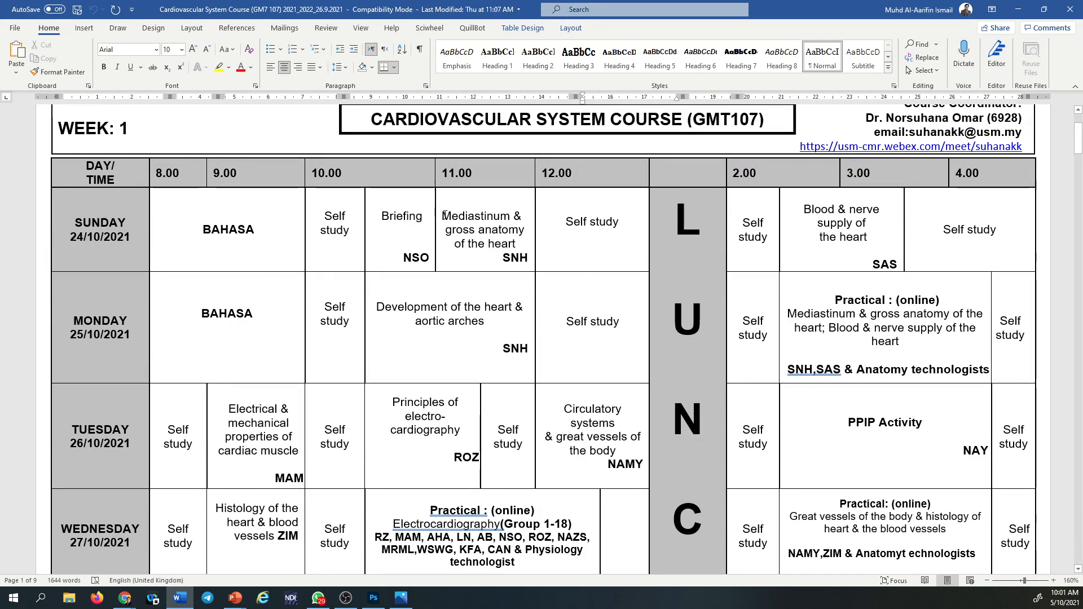
pyautogui.moveTo(443, 216); pyautogui.dragTo(479, 239)
pyautogui.rightClick(479, 239)
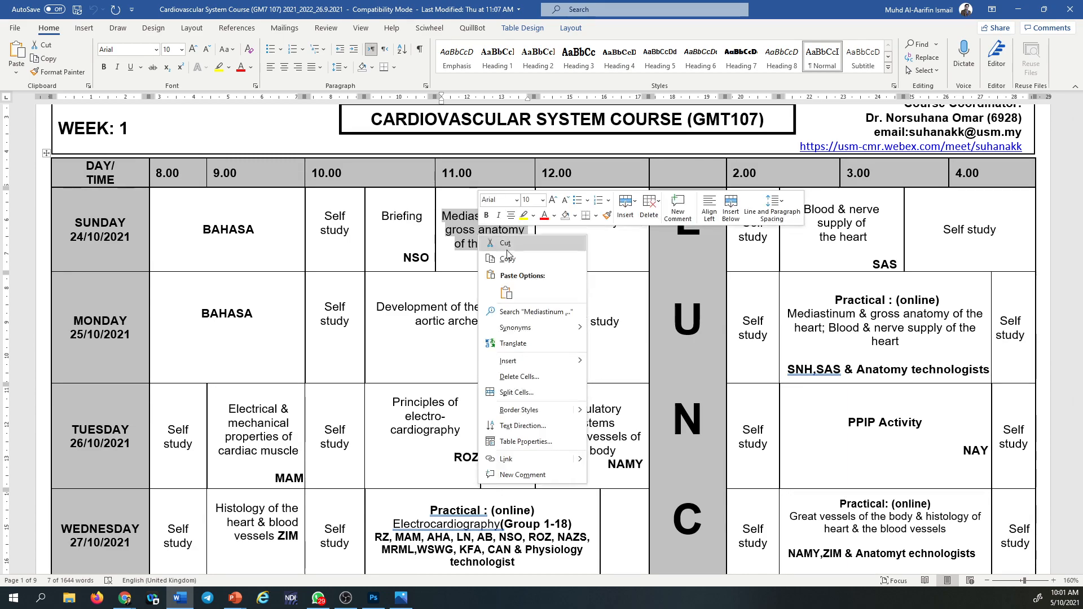
pyautogui.click(559, 252)
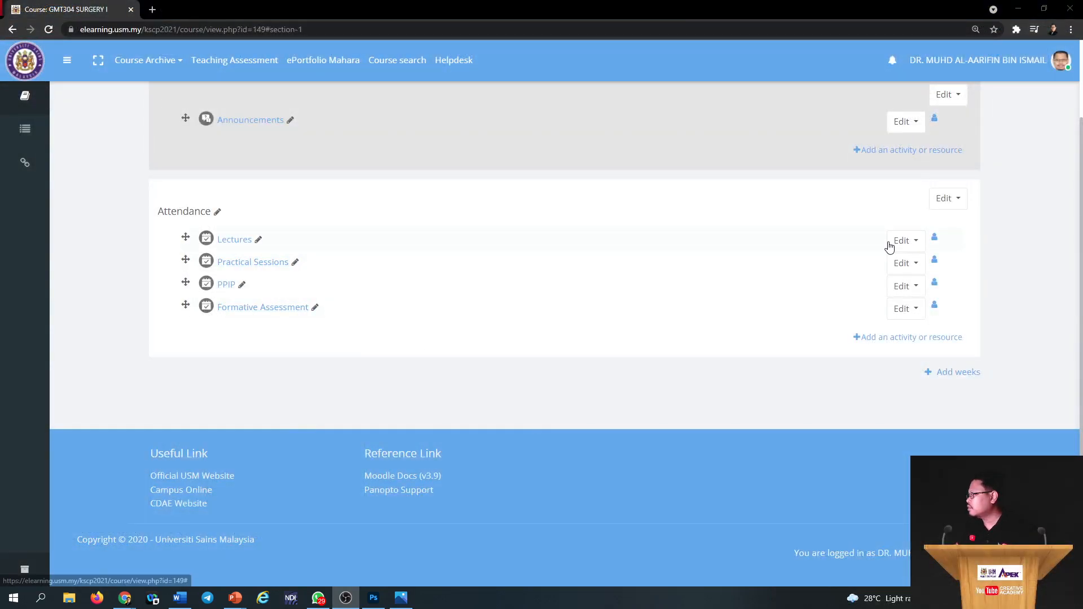
# Start a new session in the Lectures attendance and enter the description Mediastinum & gross anatomy of the heart on one line.
pyautogui.click(232, 243)
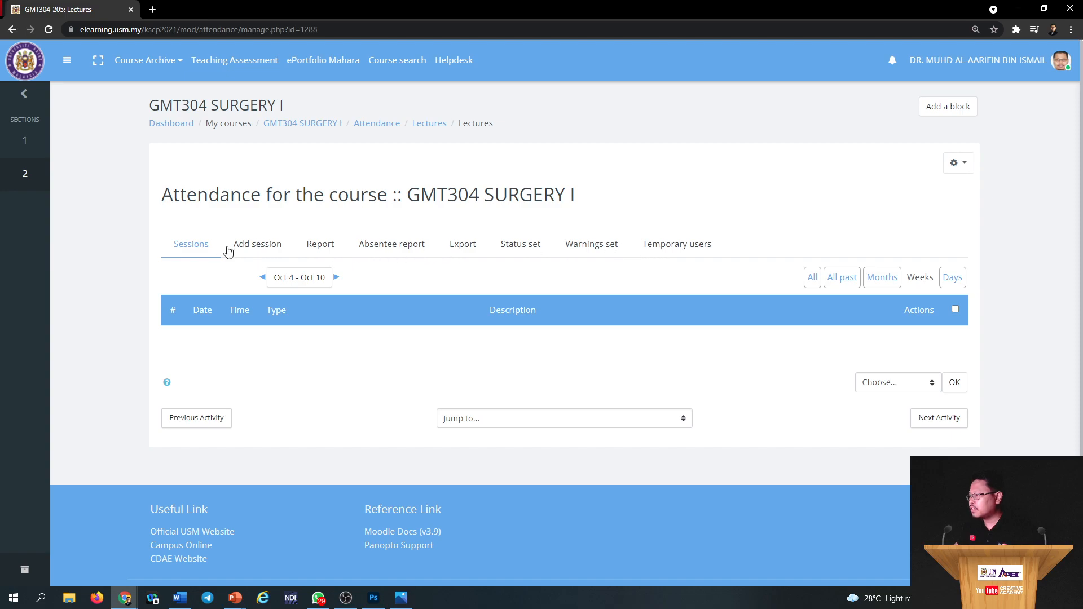
pyautogui.click(256, 250)
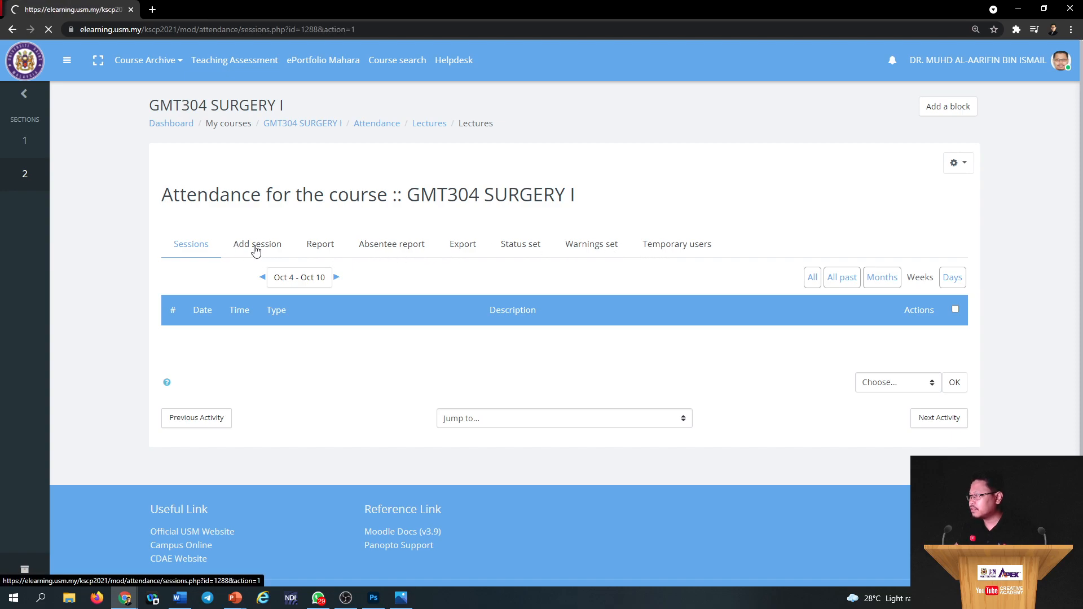
pyautogui.scroll(-3, 256, 256)
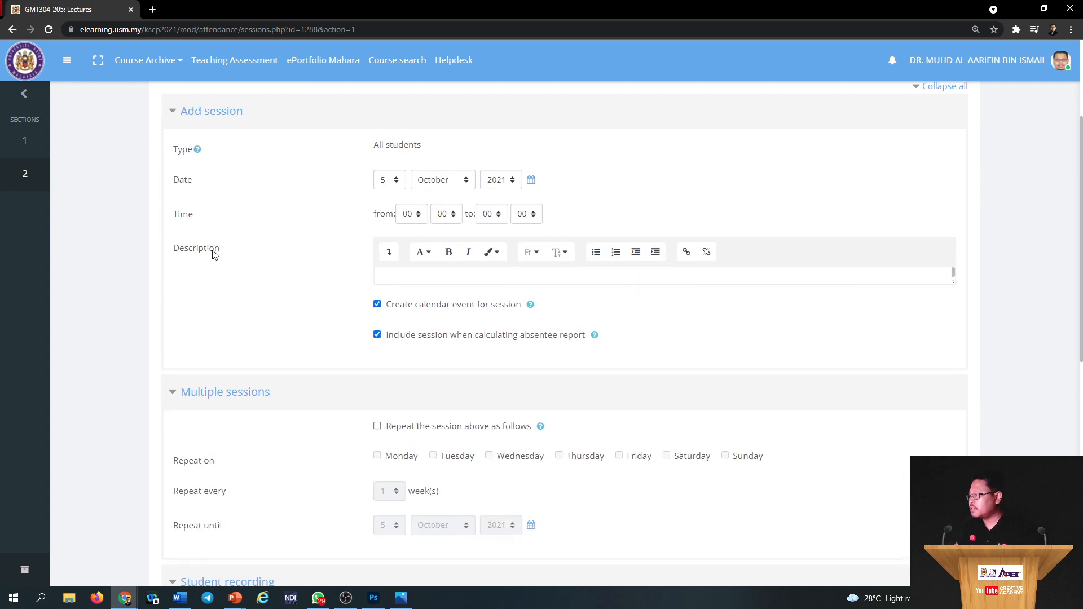
pyautogui.click(390, 276)
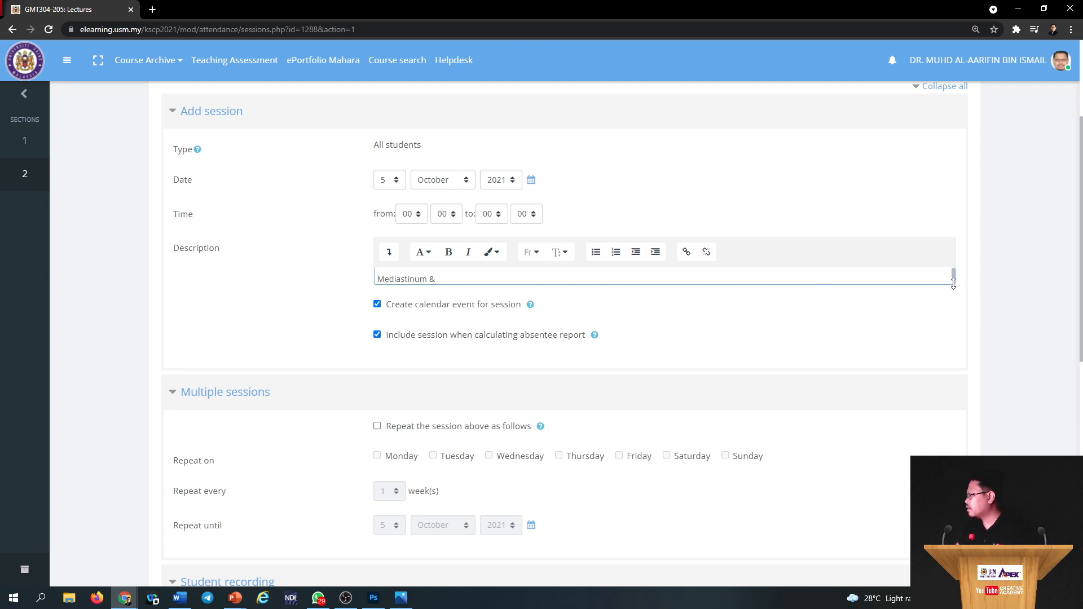
pyautogui.moveTo(953, 282); pyautogui.dragTo(952, 352)
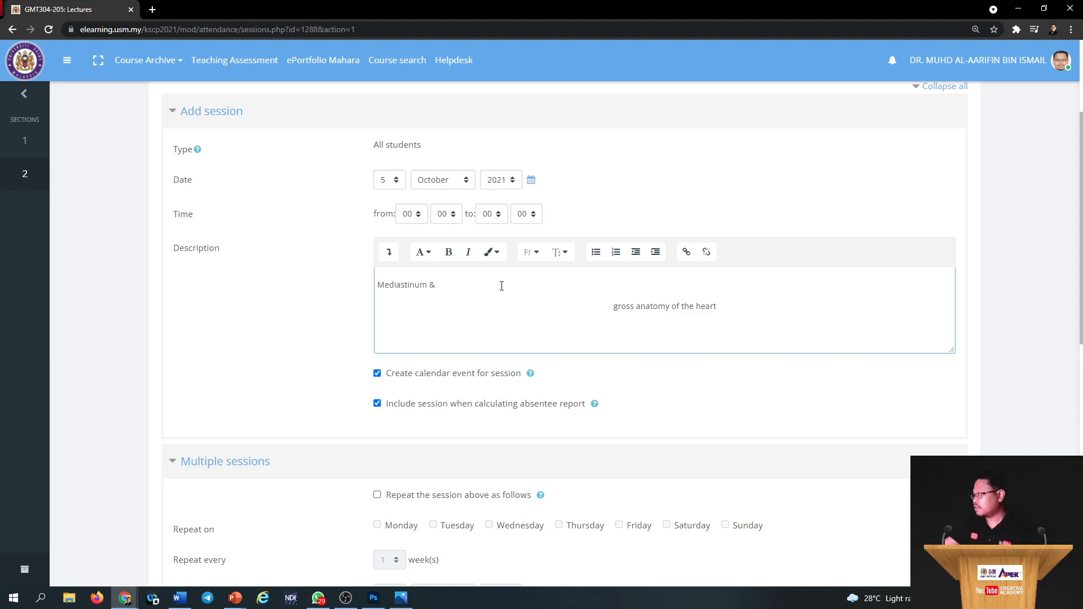
pyautogui.press('BackSpace')
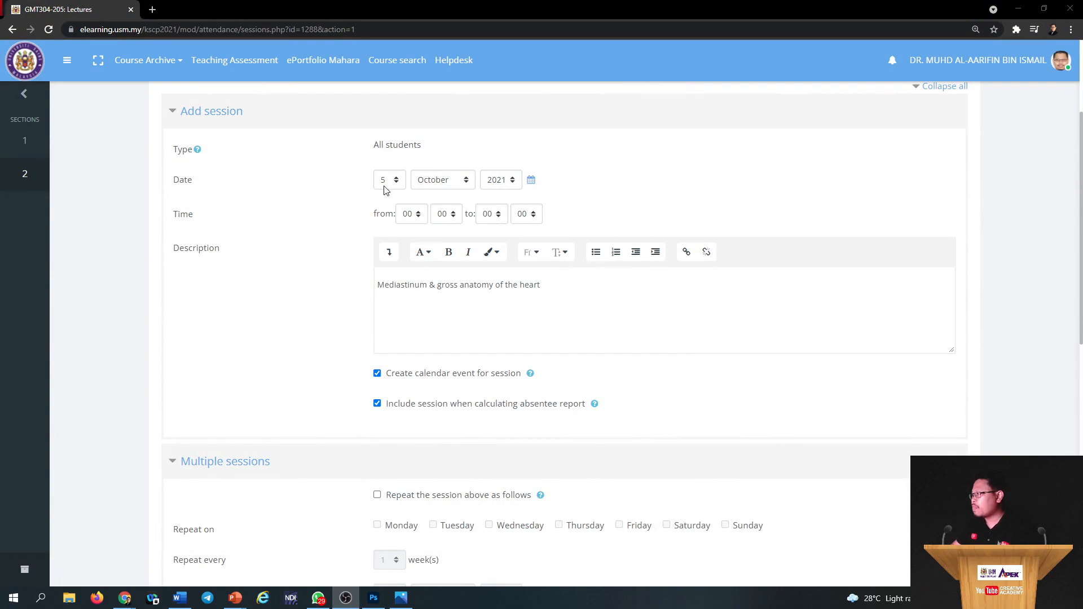
# Set the session's date to 24 October 2021.
pyautogui.click(385, 182)
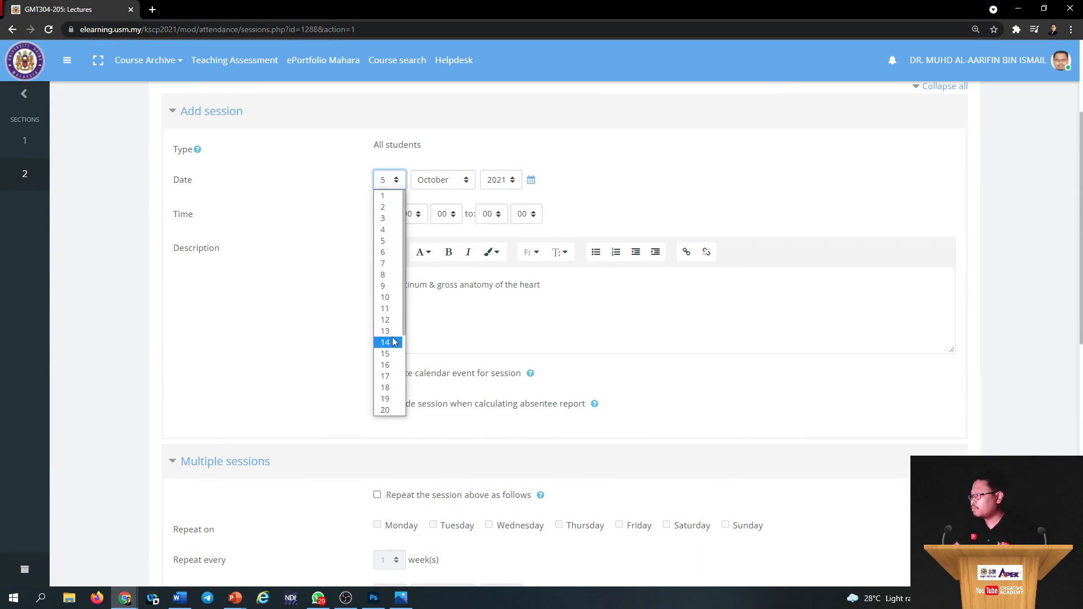
pyautogui.moveTo(403, 299); pyautogui.dragTo(404, 340)
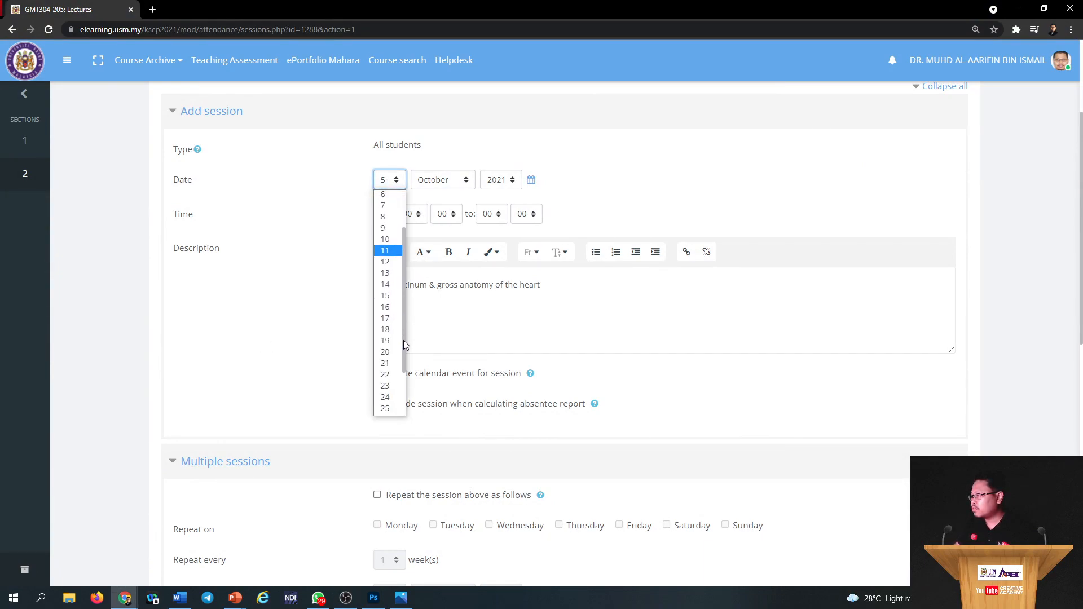
pyautogui.click(389, 396)
pyautogui.click(448, 181)
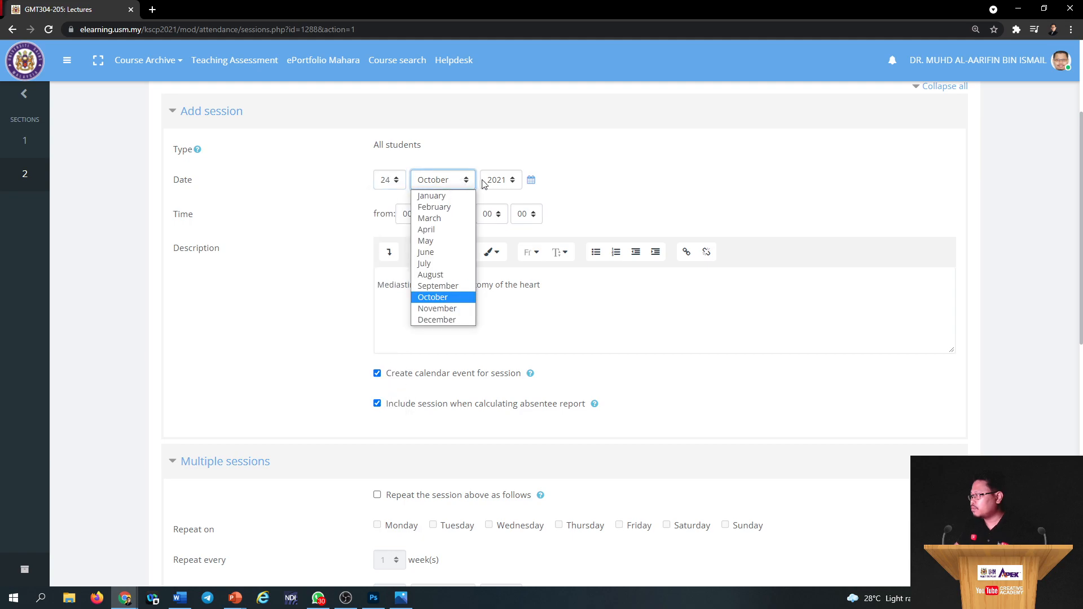
pyautogui.click(507, 184)
pyautogui.click(621, 186)
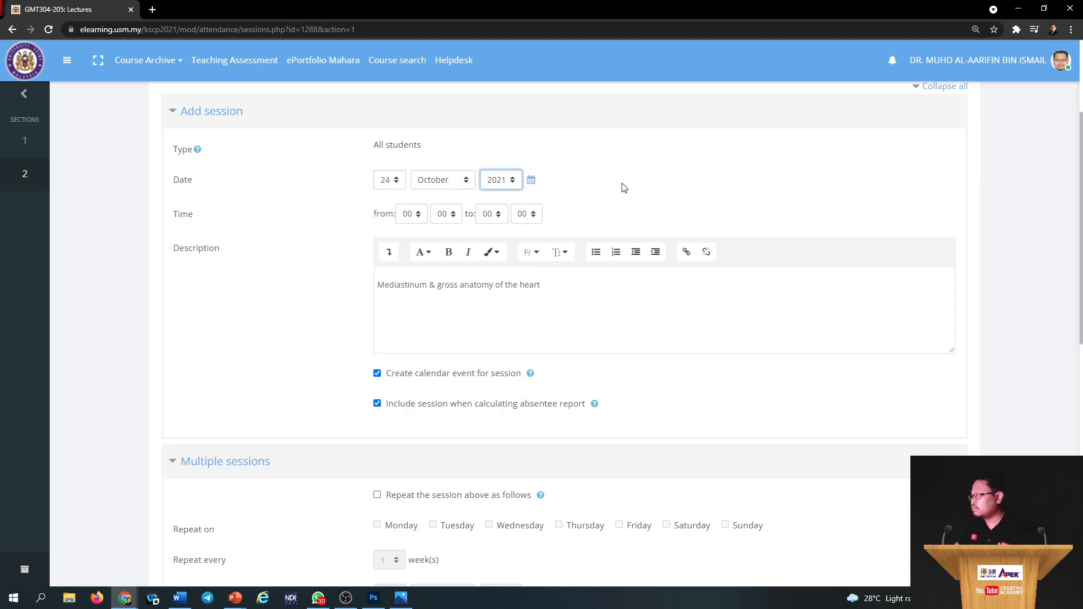
# Set the session's time from 11:00 to 12:00.
pyautogui.click(416, 218)
pyautogui.click(409, 333)
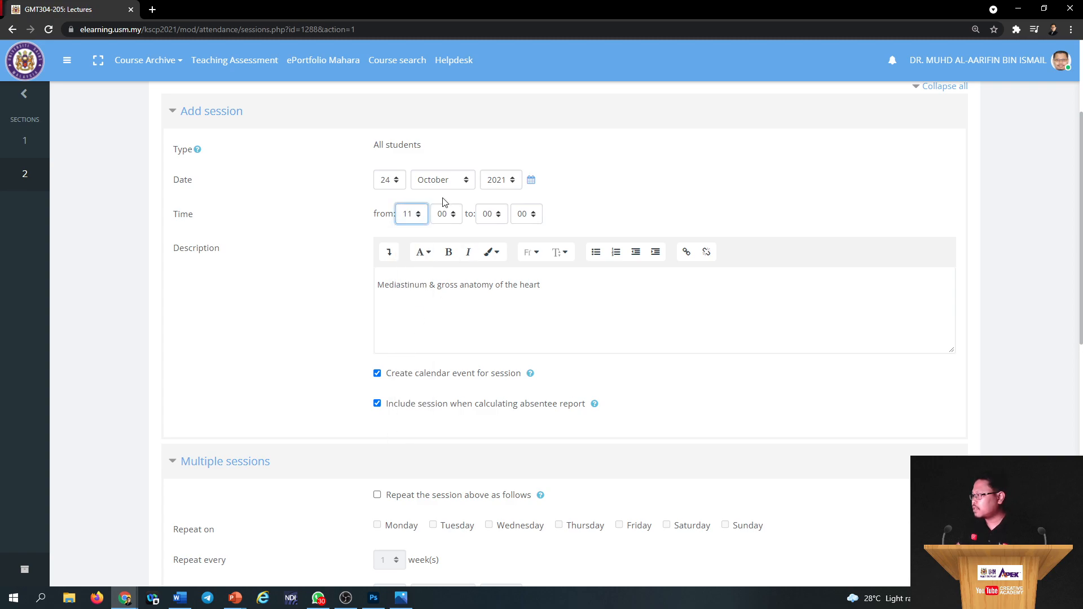
pyautogui.click(493, 216)
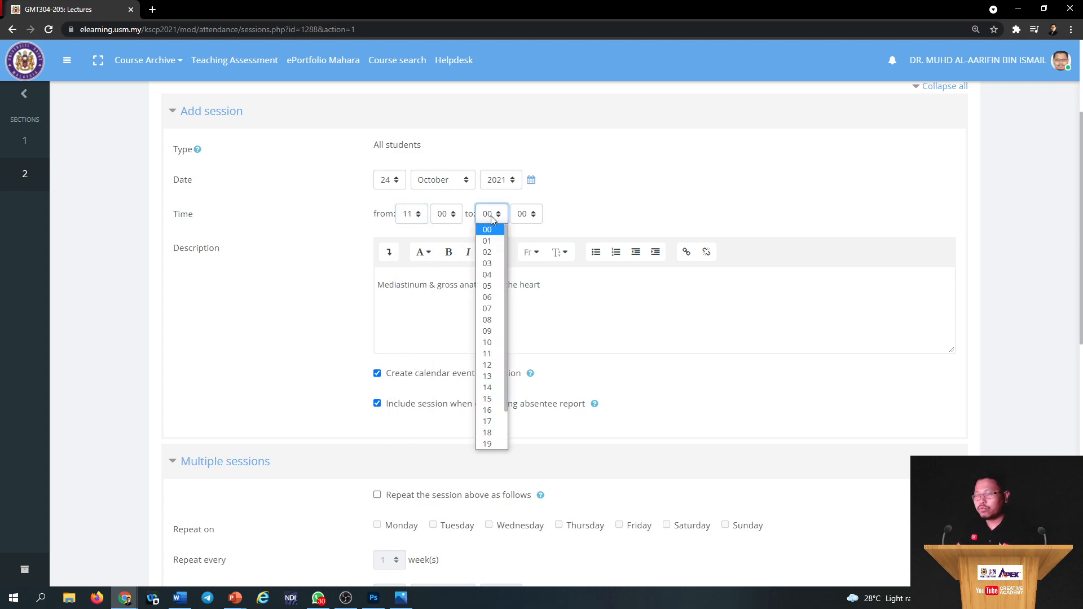
pyautogui.click(486, 365)
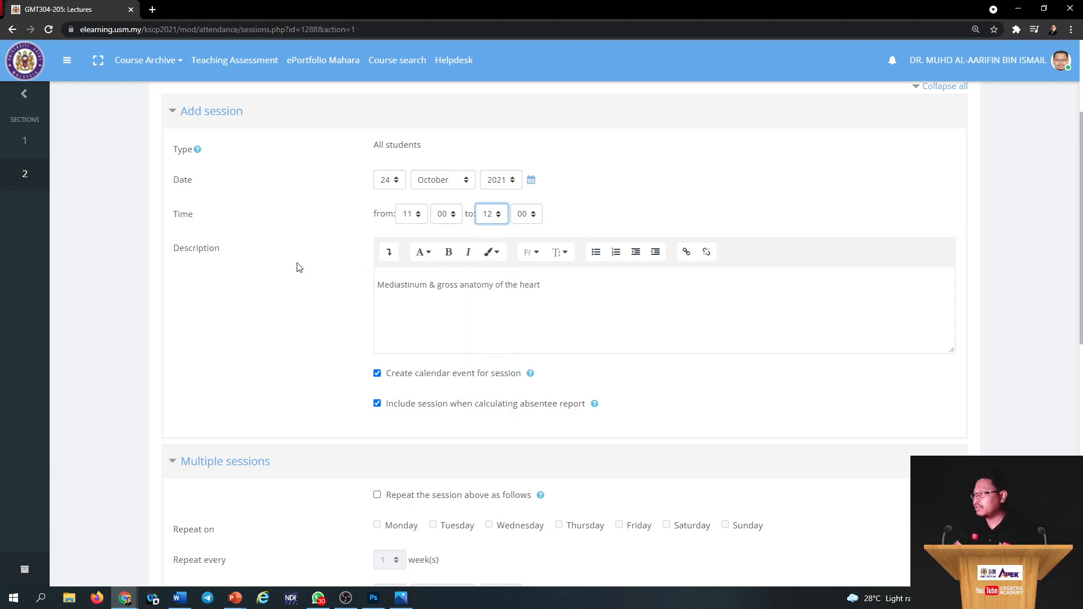
# Review the repeat options for multiple sessions and collapse that group of settings.
pyautogui.scroll(-3, 298, 265)
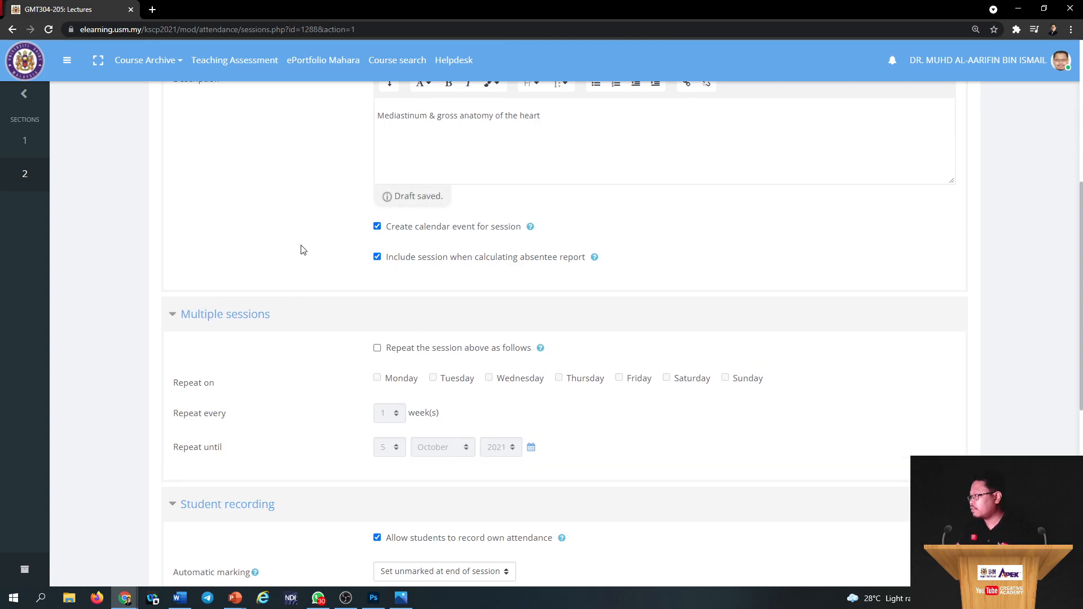
pyautogui.scroll(-1, 312, 251)
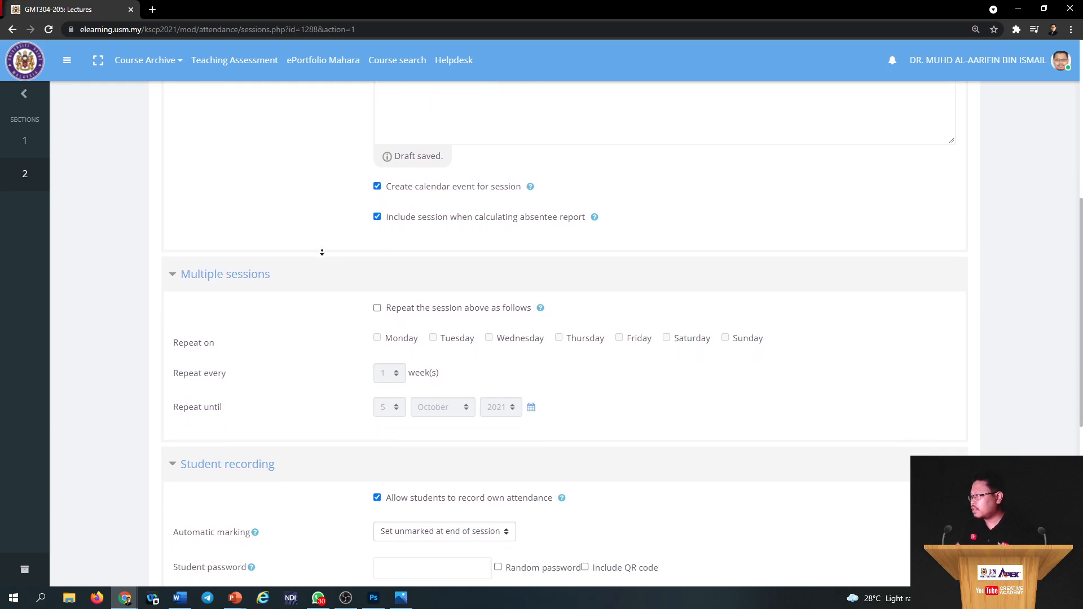
pyautogui.scroll(-3, 322, 252)
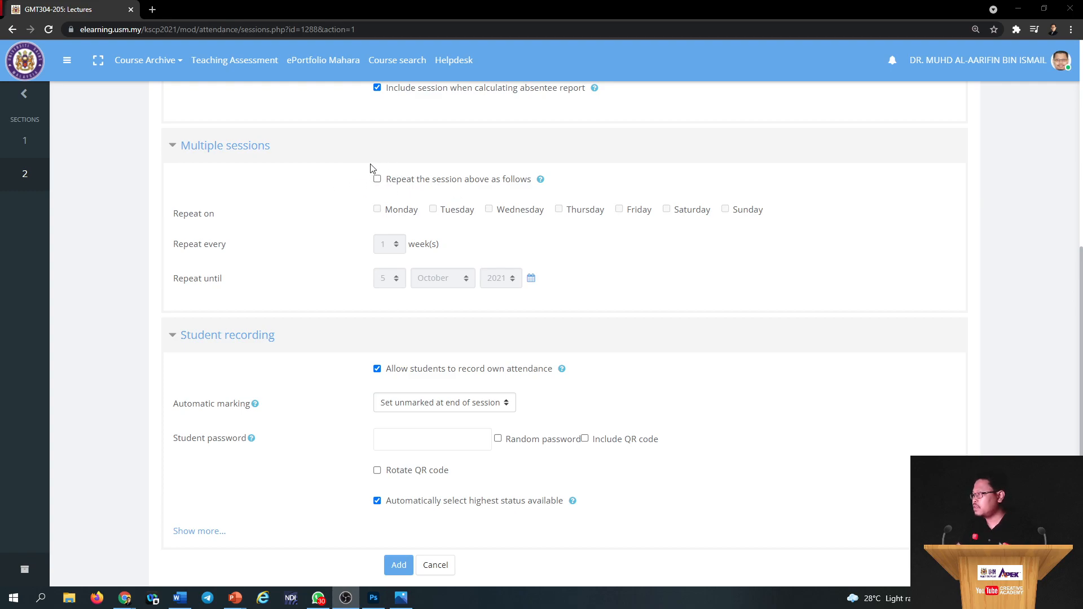
pyautogui.click(172, 147)
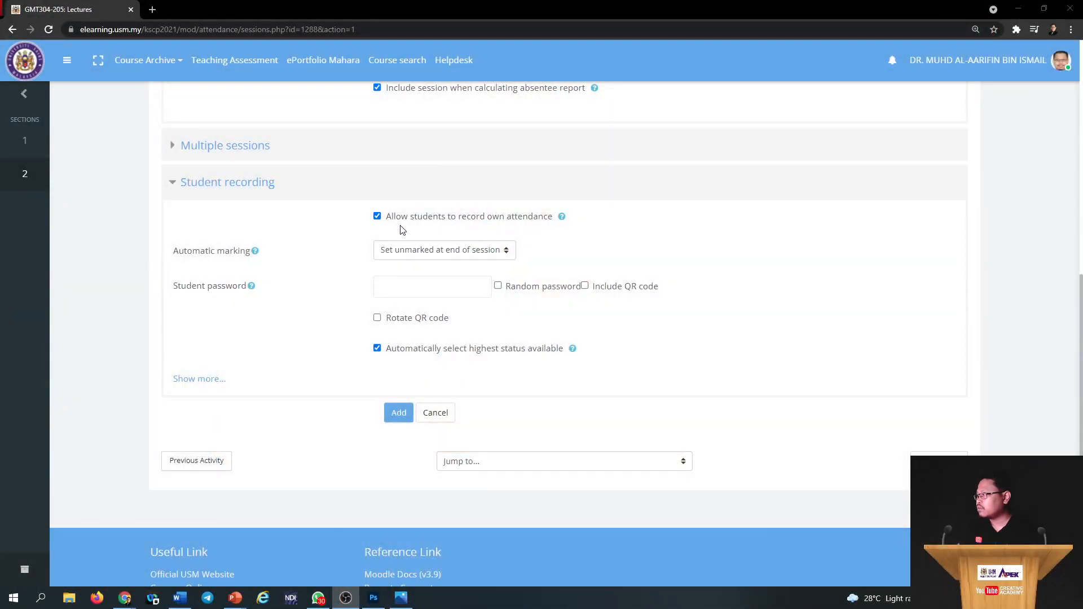
# Keep student self-recording allowed, set automatic marking to Disabled and enable a random student password with a QR code.
pyautogui.click(377, 216)
pyautogui.click(377, 217)
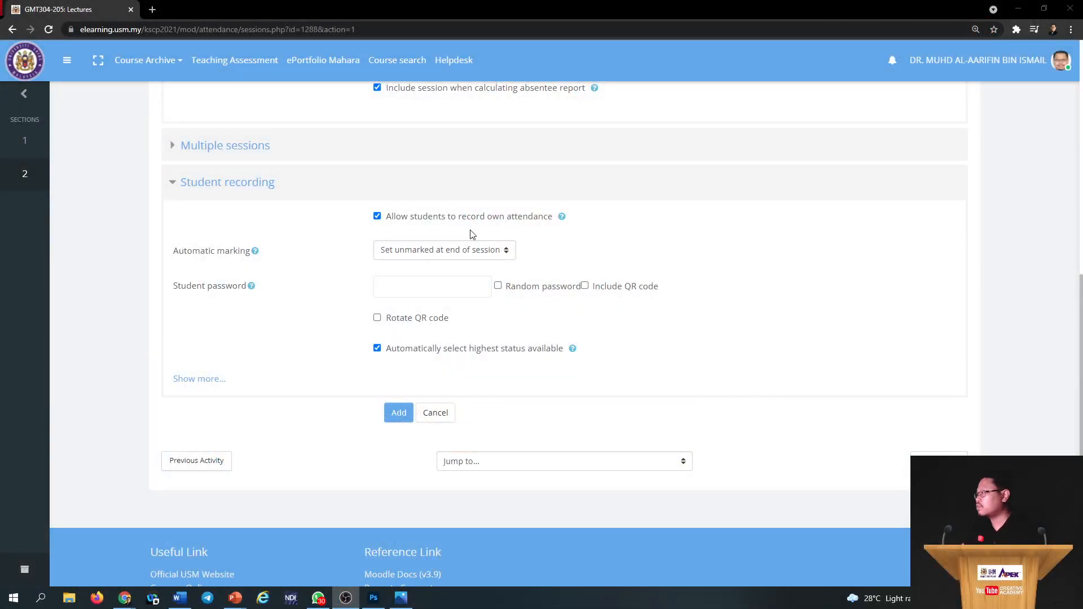
pyautogui.click(341, 253)
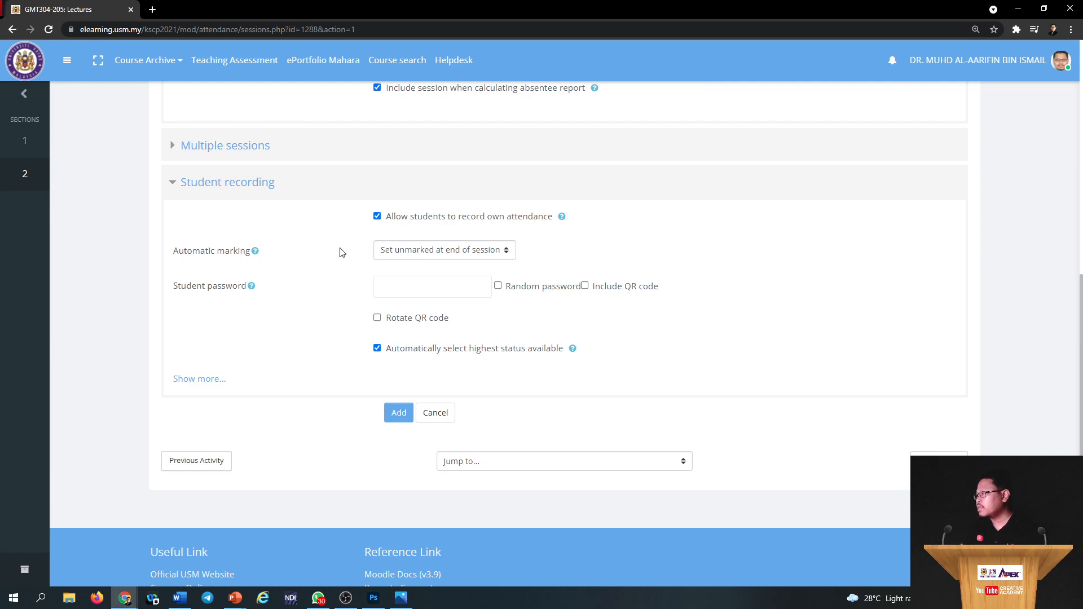
pyautogui.click(422, 254)
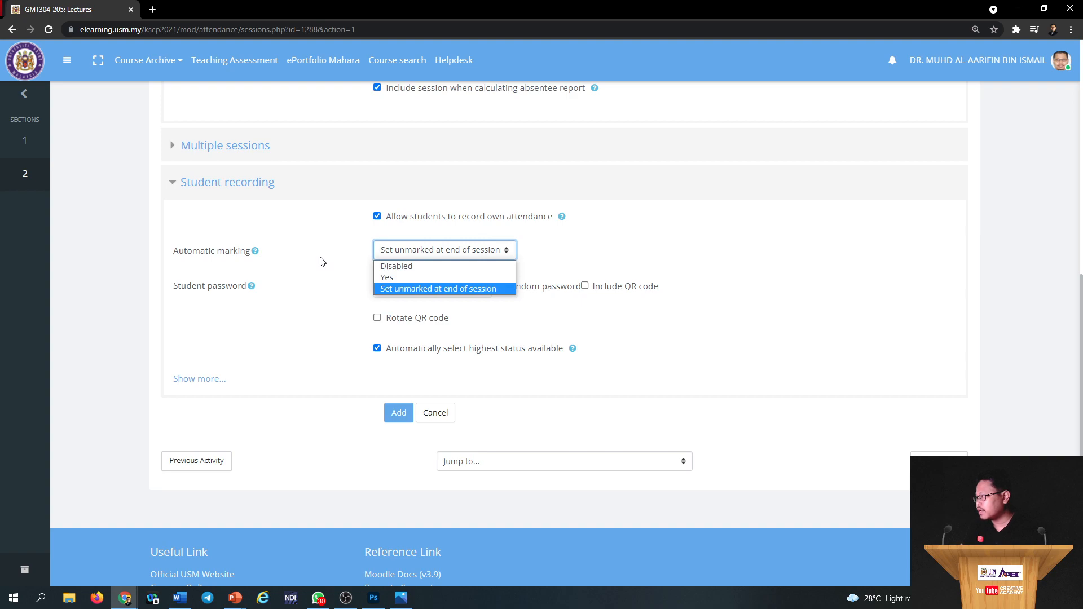
pyautogui.click(408, 267)
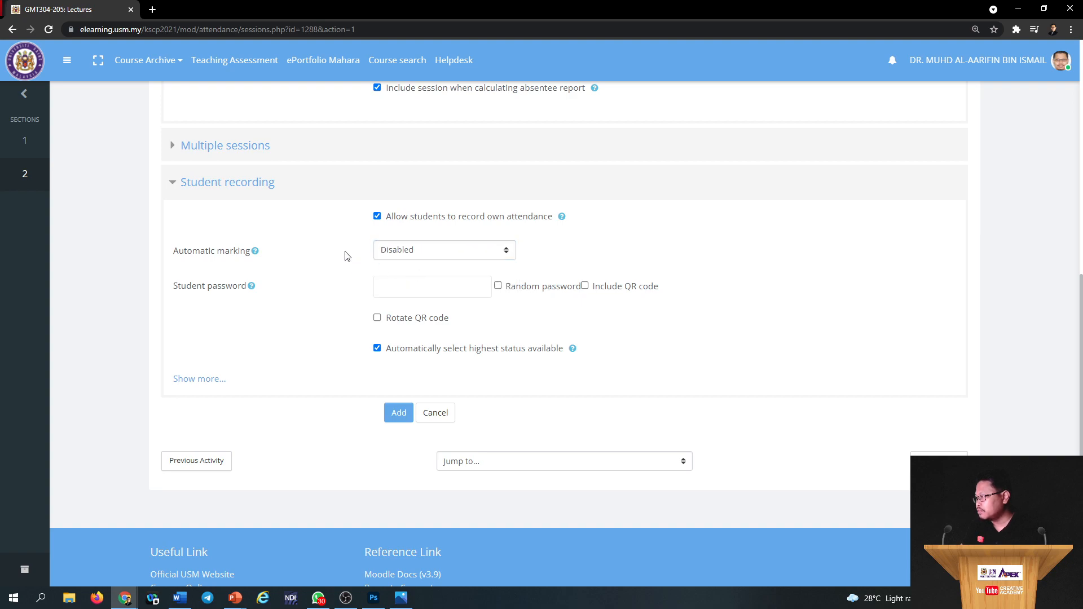
pyautogui.click(412, 292)
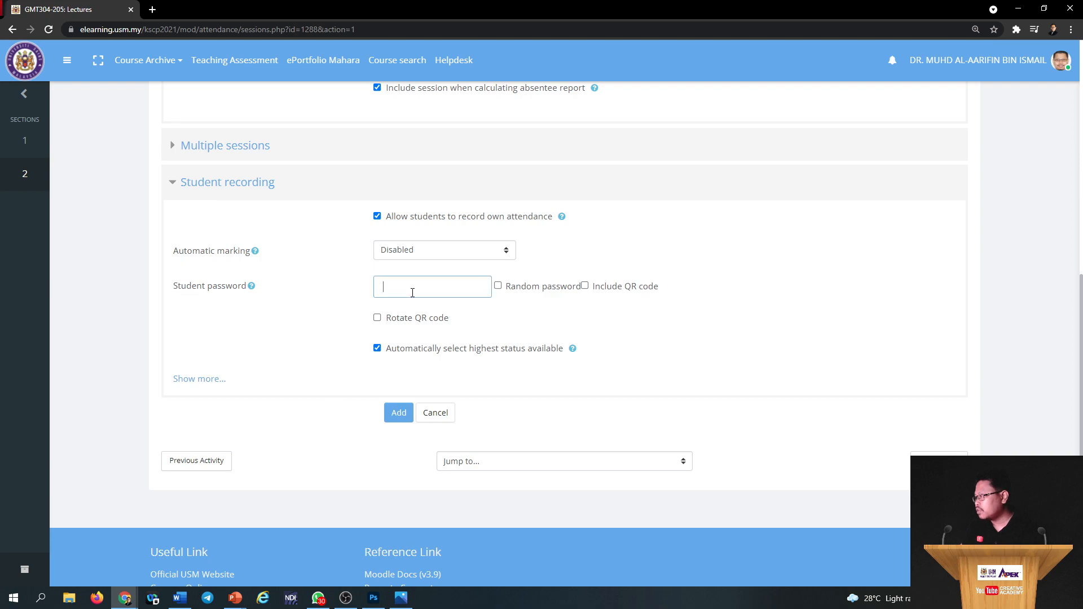
pyautogui.click(498, 288)
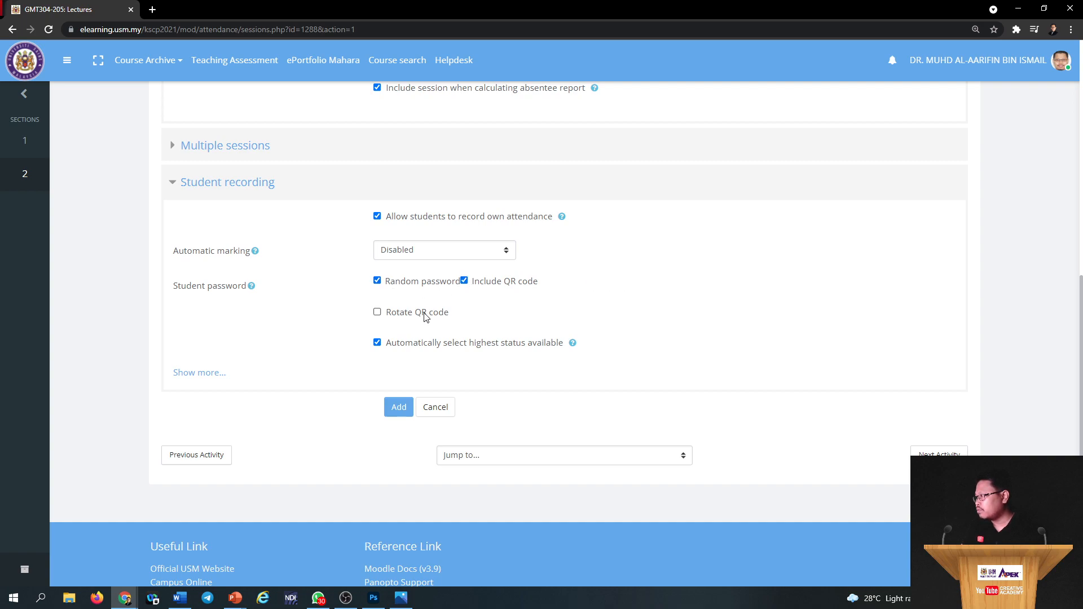
# Enable the rotating QR code, check the additional network address options and add the lecture session.
pyautogui.click(376, 314)
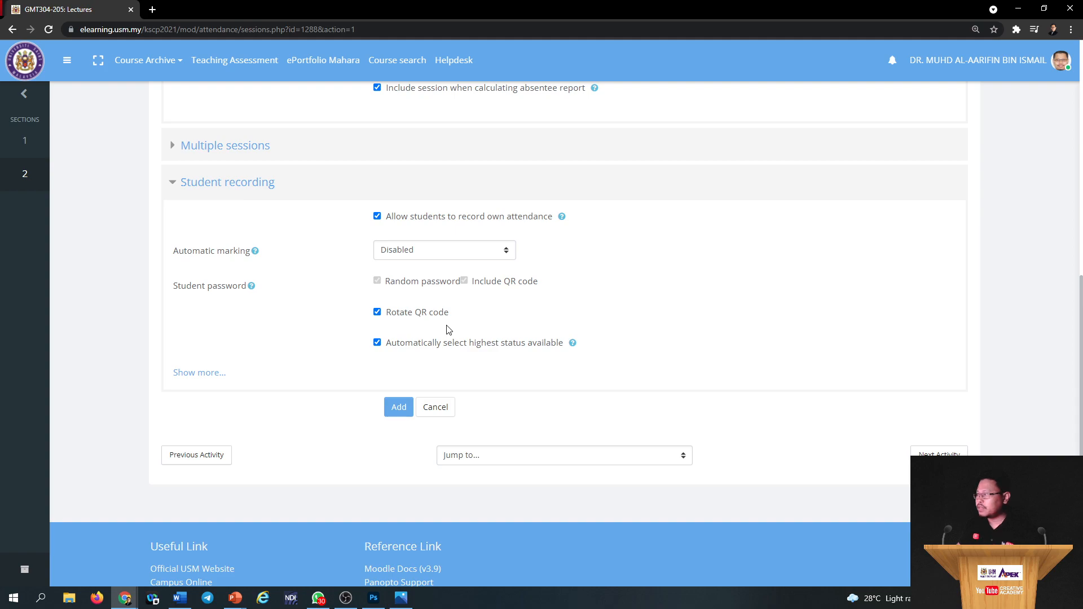
pyautogui.click(189, 373)
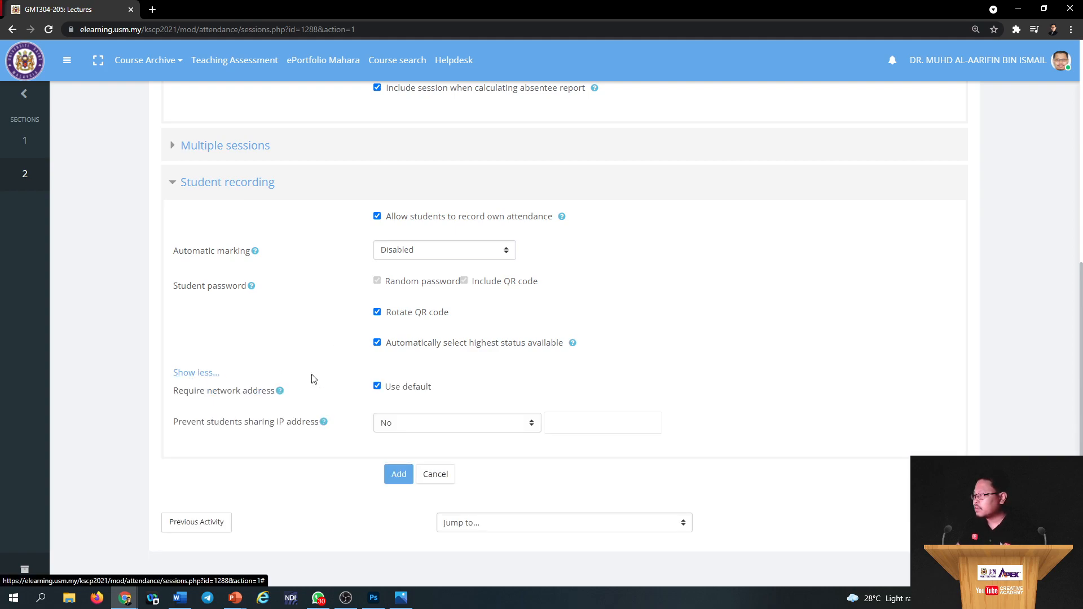
pyautogui.scroll(-2, 310, 336)
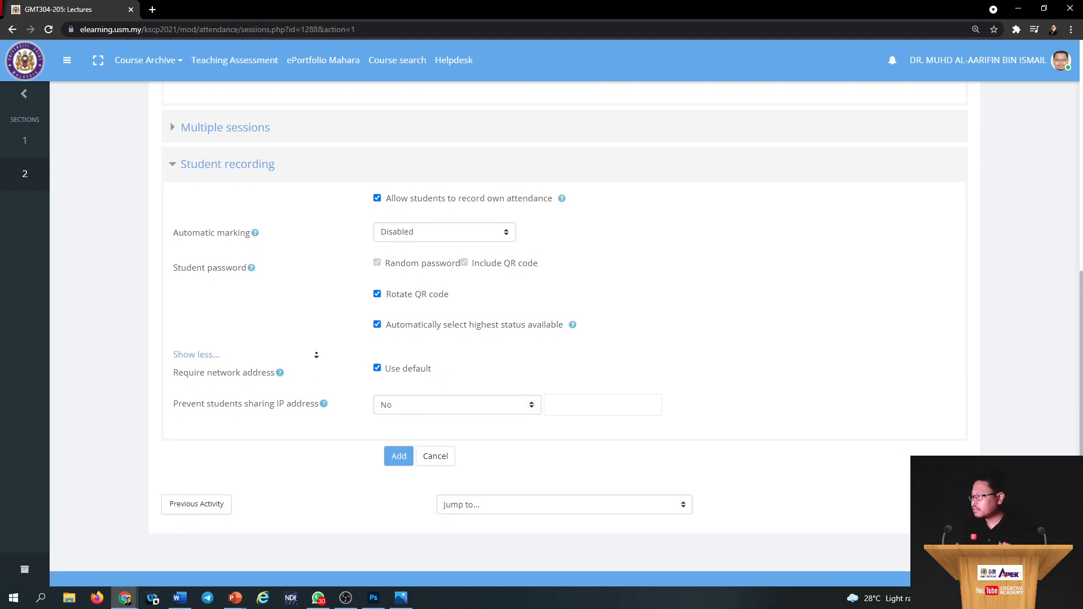
pyautogui.scroll(-2, 317, 354)
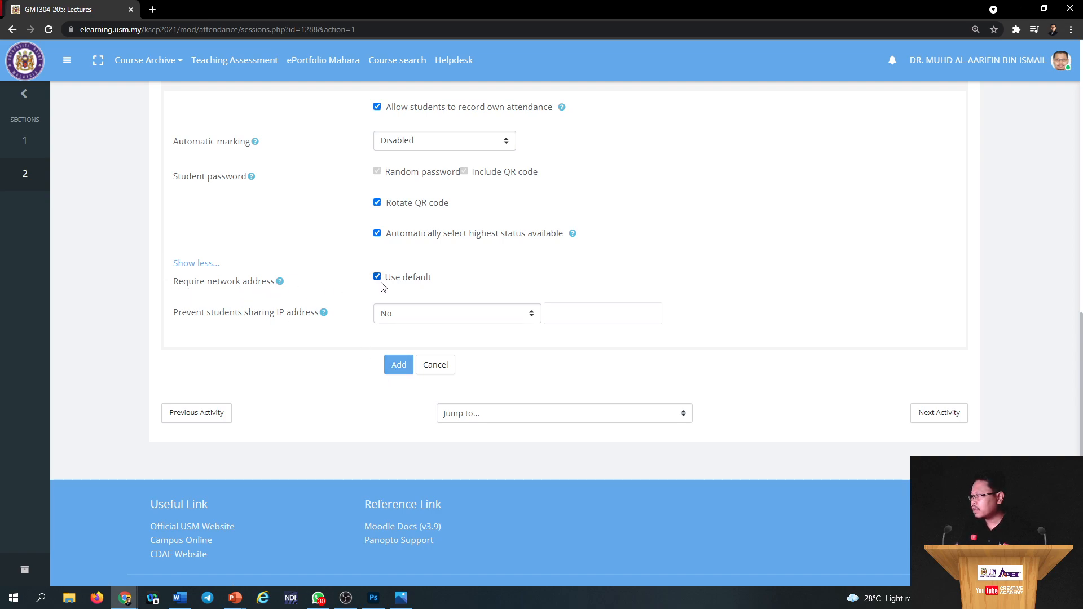
pyautogui.click(398, 364)
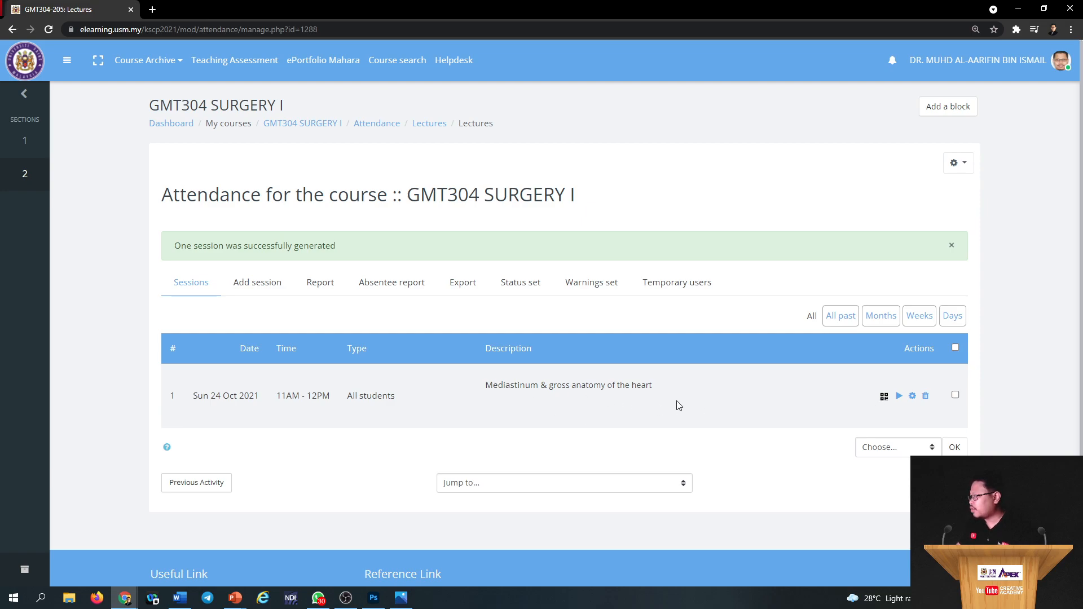
# Display the session's student password page and examine the countdown, the changing password and the rotating QR code.
pyautogui.click(883, 397)
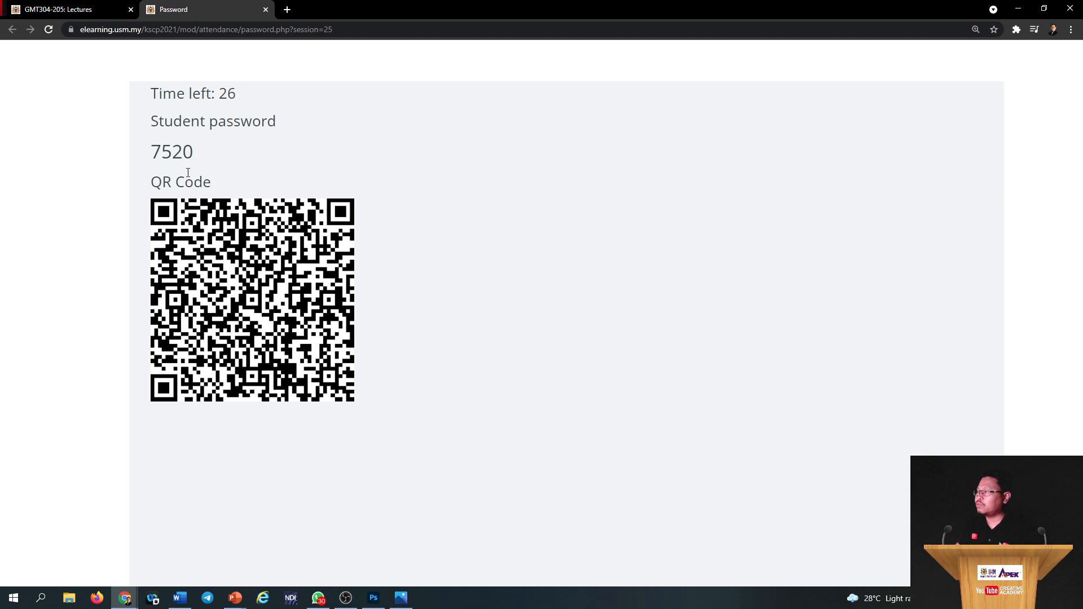
pyautogui.moveTo(153, 147); pyautogui.dragTo(223, 153)
pyautogui.click(214, 153)
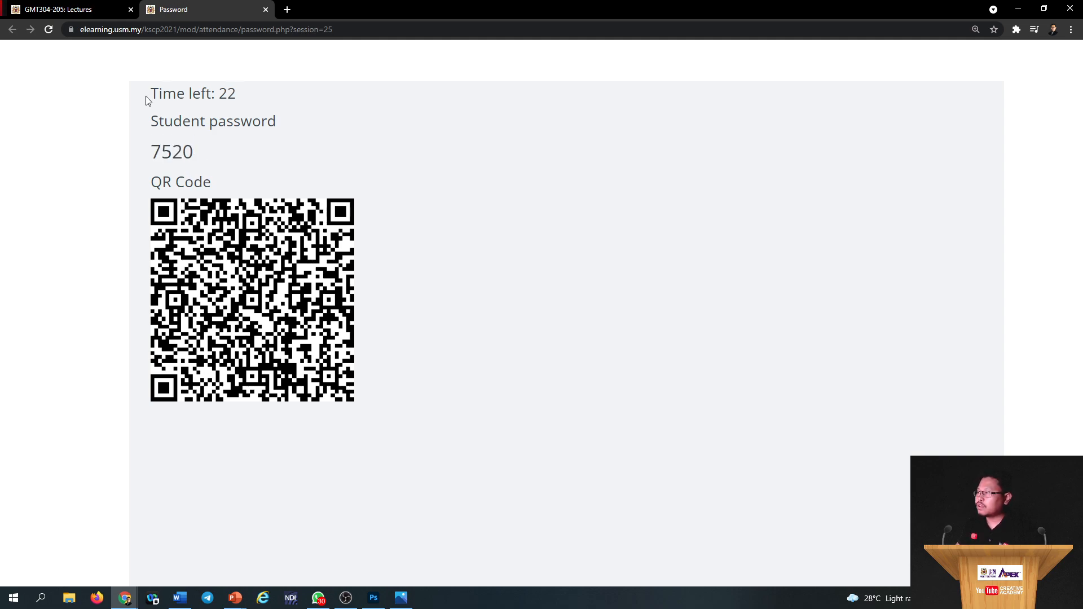
pyautogui.moveTo(159, 93)
pyautogui.mouseDown()
pyautogui.moveTo(246, 92)
pyautogui.moveTo(152, 94)
pyautogui.mouseUp()
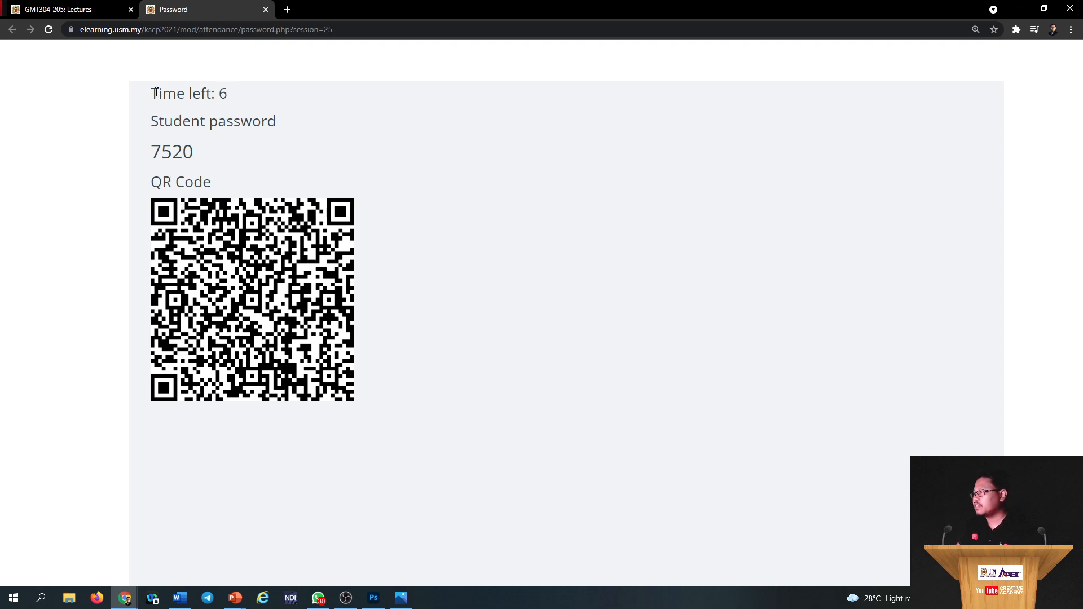
pyautogui.moveTo(153, 93); pyautogui.dragTo(353, 315)
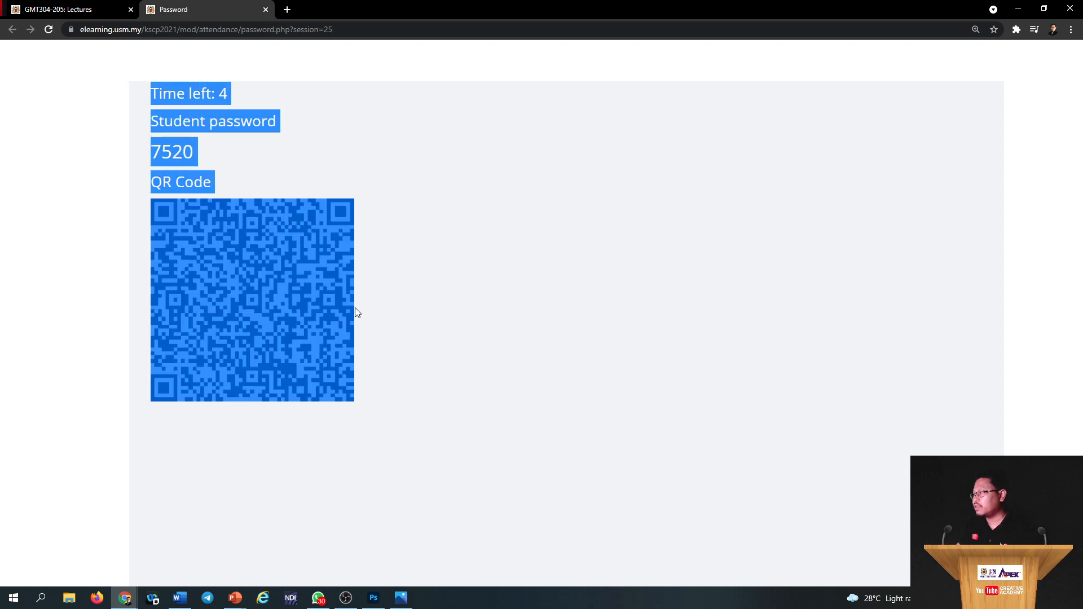
pyautogui.click(170, 124)
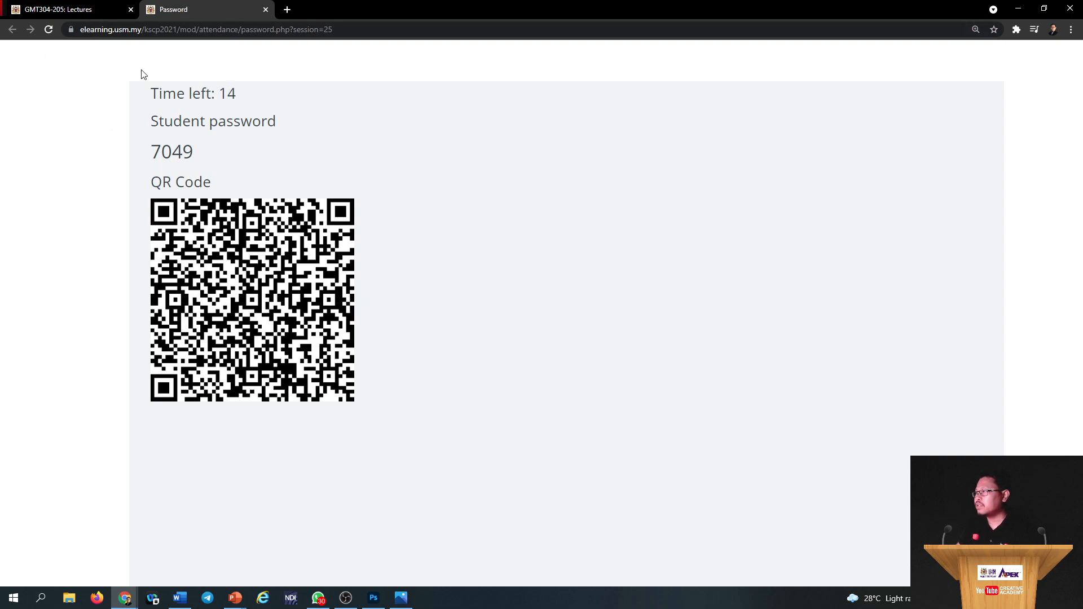
# Edit the Mediastinum & gross anatomy of the heart session to include a fixed QR code instead of a rotating one, and save it.
pyautogui.click(81, 13)
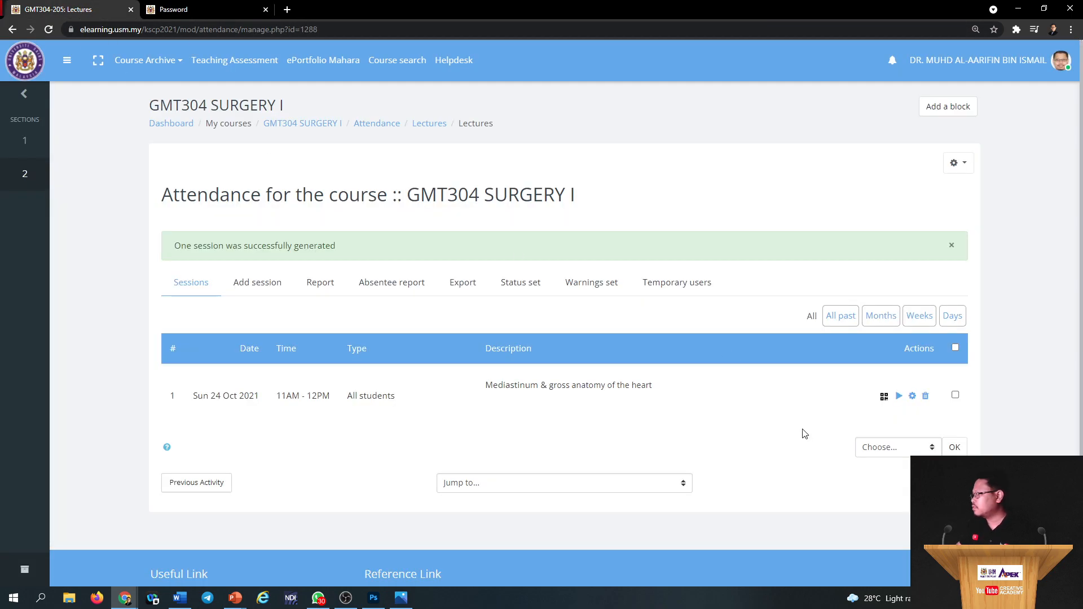
pyautogui.click(912, 397)
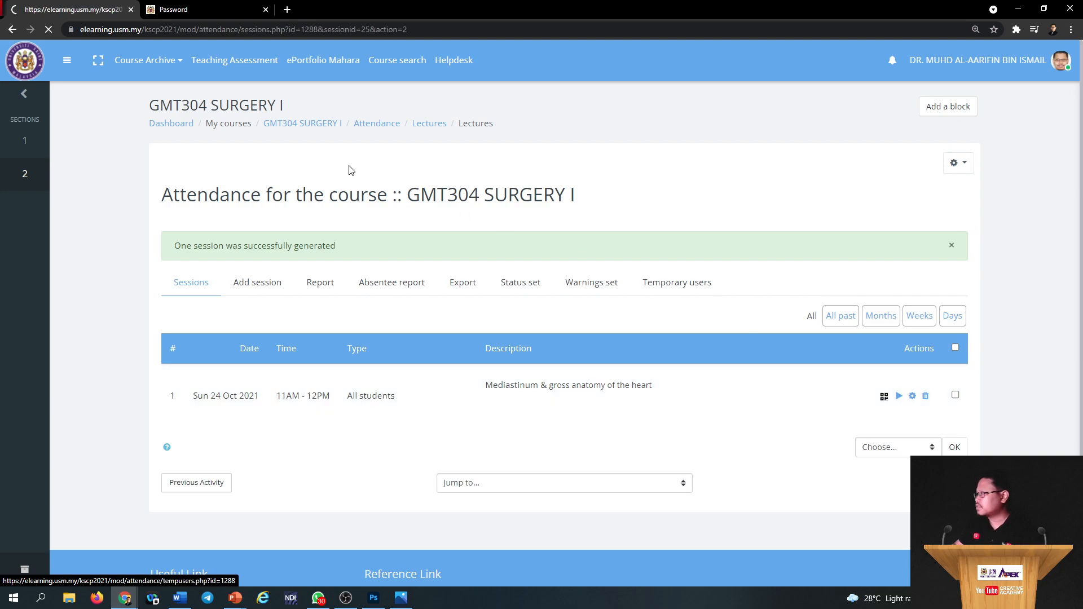
pyautogui.scroll(-3, 332, 316)
pyautogui.scroll(-3, 332, 317)
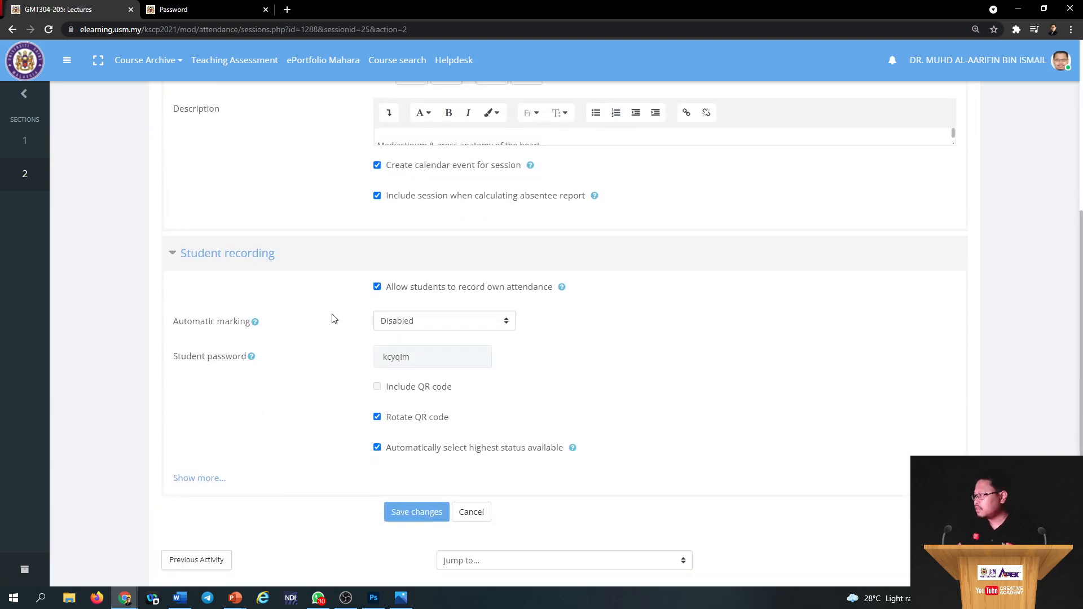
pyautogui.click(377, 417)
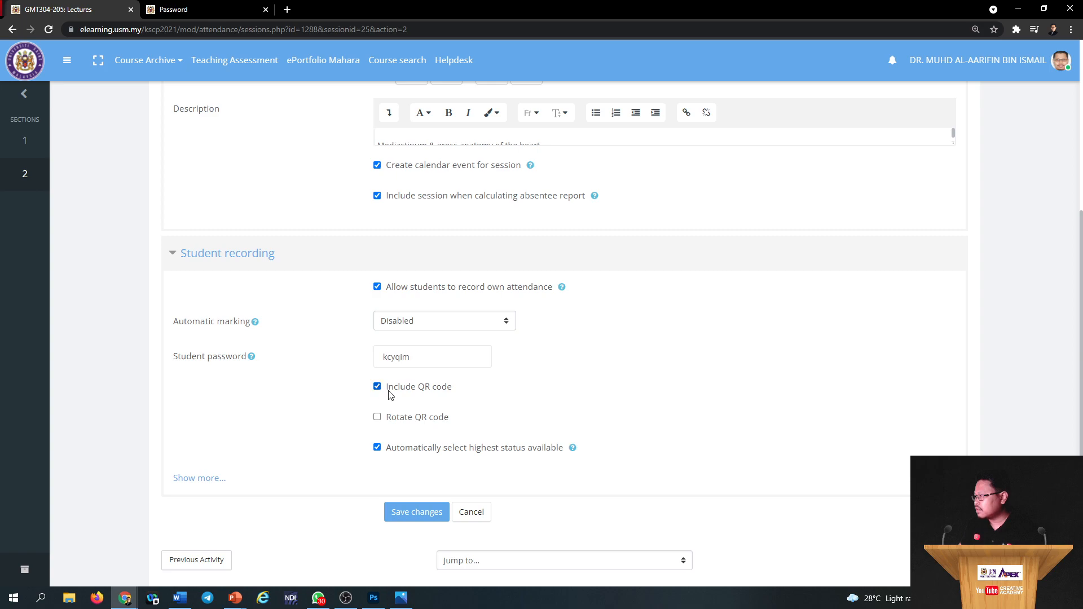
pyautogui.click(420, 513)
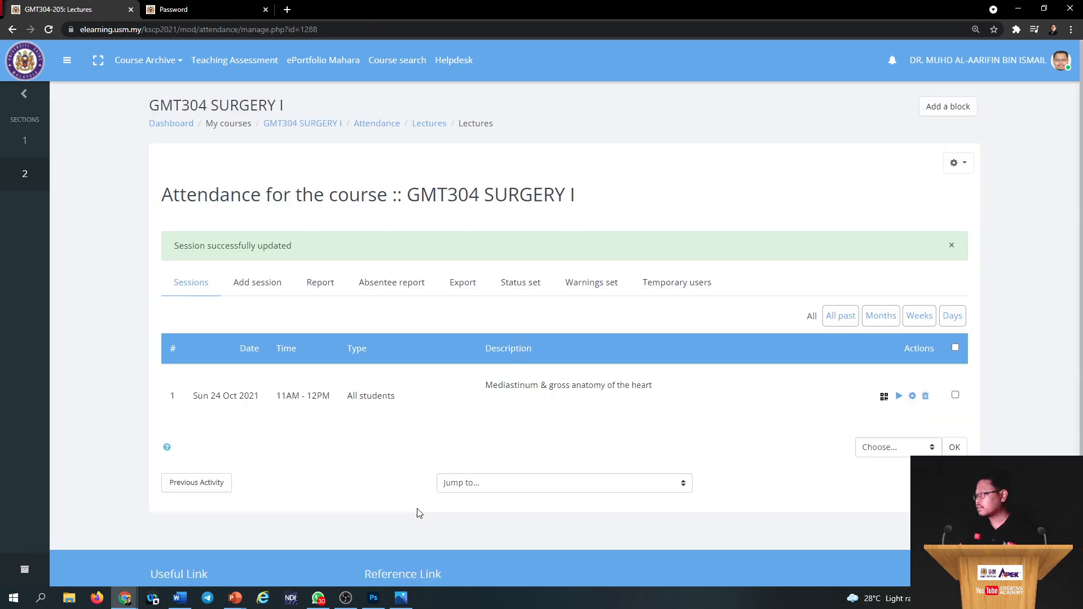
# View the session's fixed student password and QR code, and close both password pages.
pyautogui.click(884, 396)
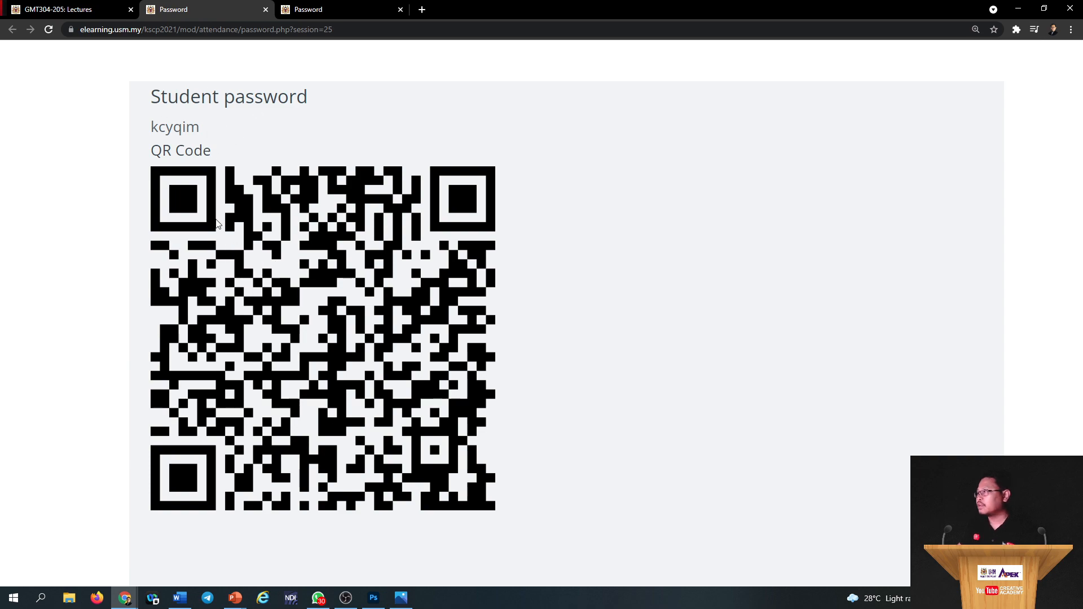
pyautogui.click(265, 10)
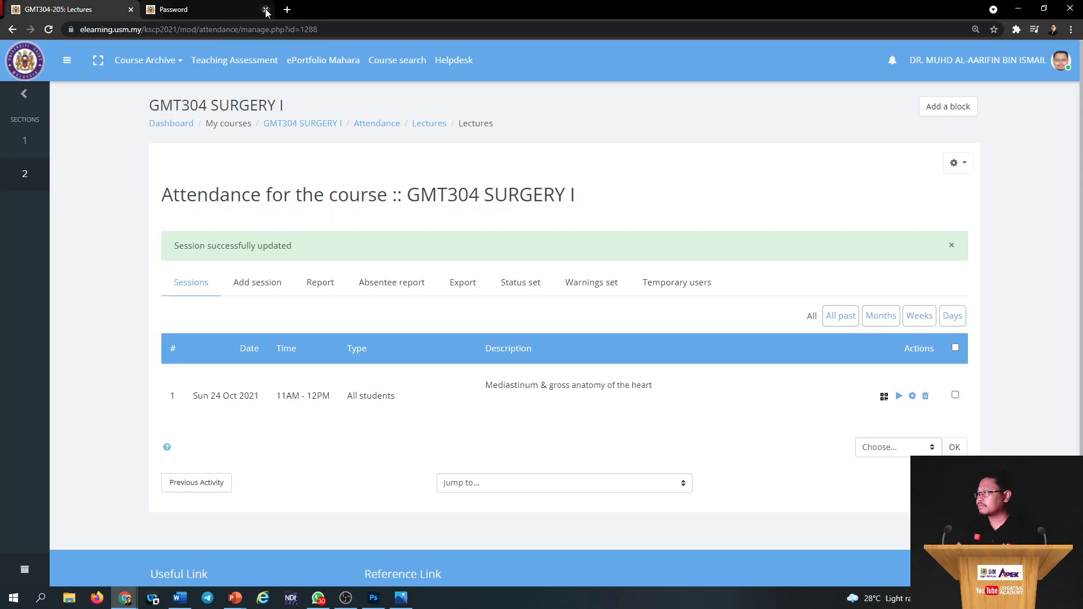
pyautogui.click(265, 9)
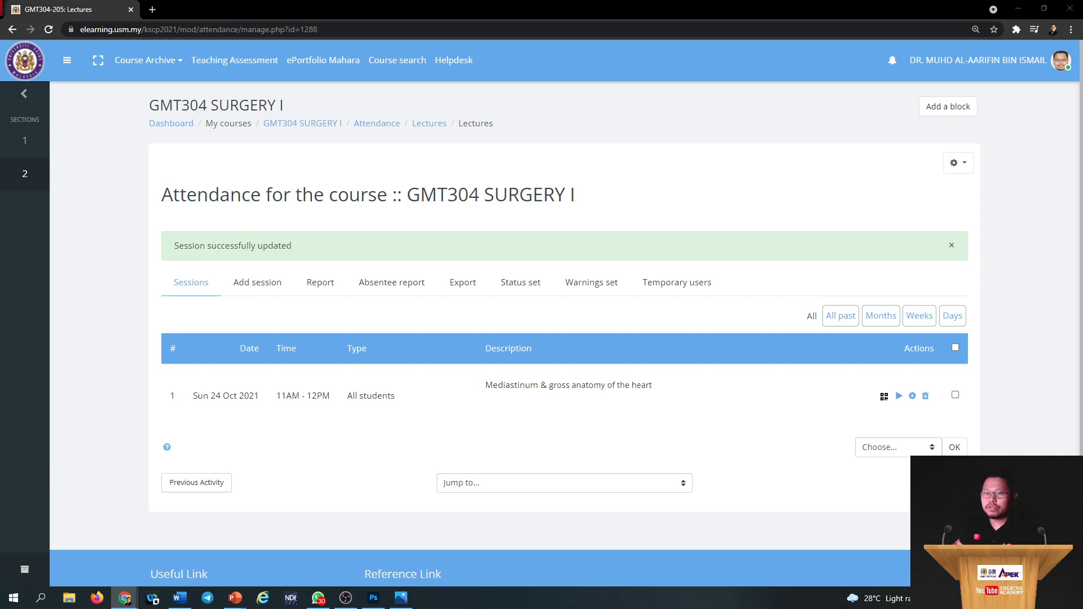
# Switch to the Word timetable and locate Sunday's second lecture, Blood & nerve supply of the heart.
pyautogui.hotkey('alt', 'Tab')
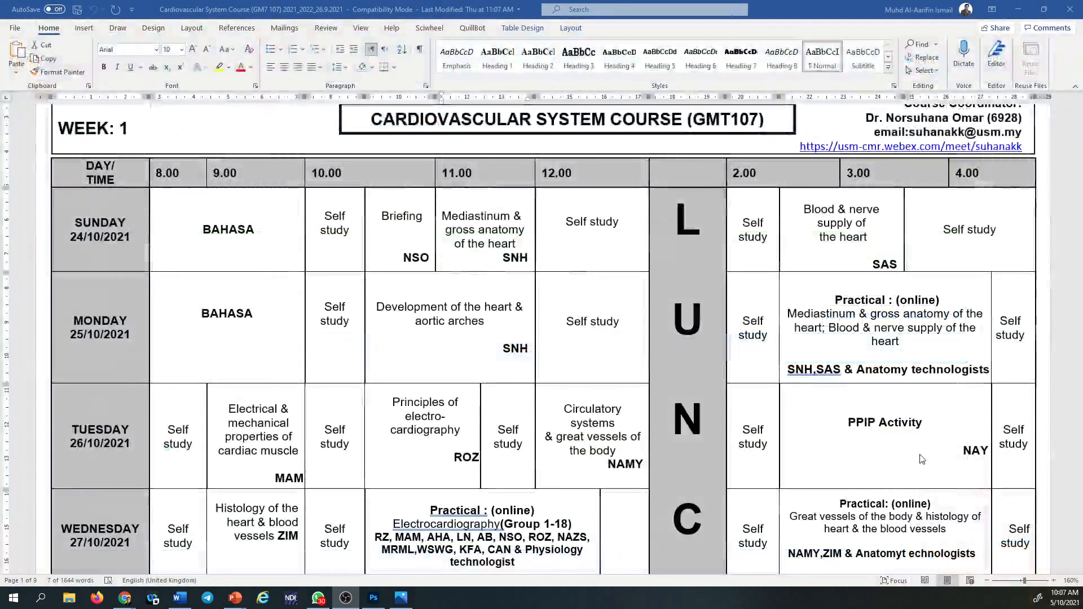
pyautogui.moveTo(441, 216); pyautogui.dragTo(529, 244)
pyautogui.moveTo(803, 209); pyautogui.dragTo(869, 236)
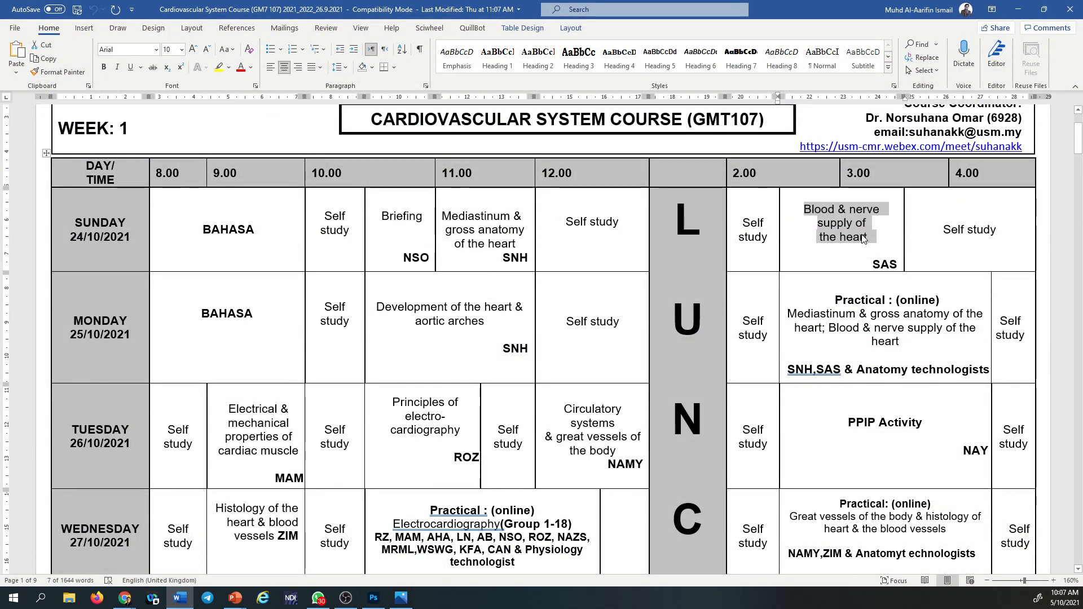
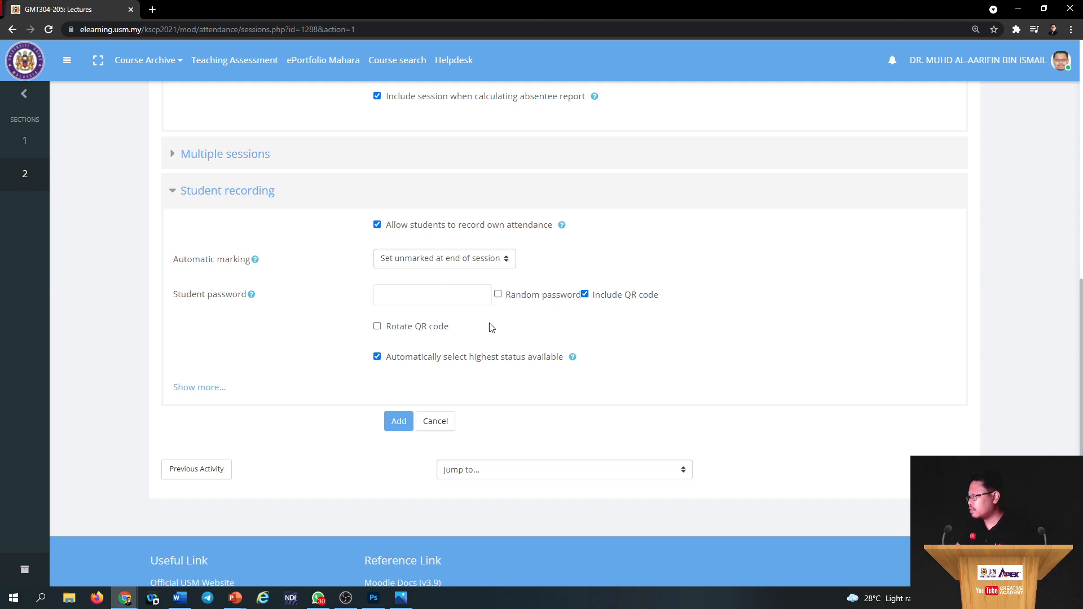
# Enable a random student password for the Blood & nerve supply of the heart session and try to add it.
pyautogui.click(498, 294)
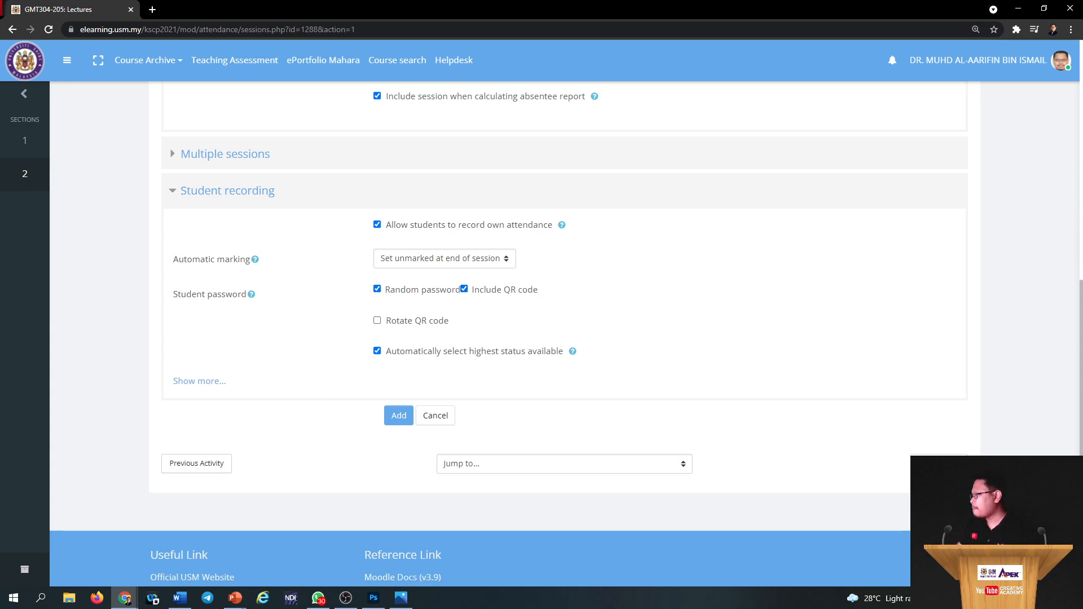
pyautogui.click(394, 422)
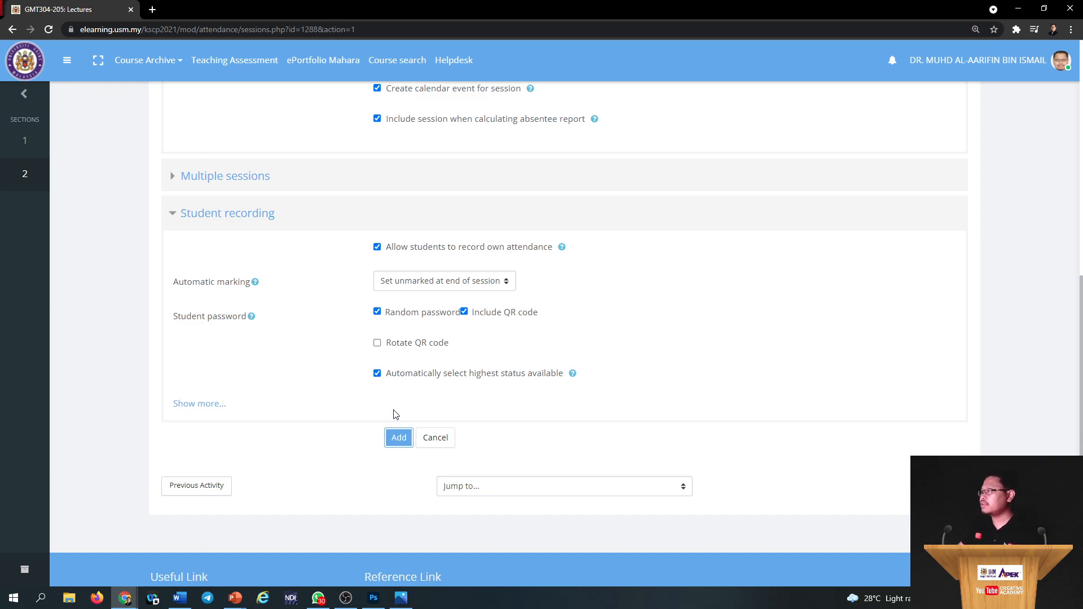
pyautogui.click(397, 439)
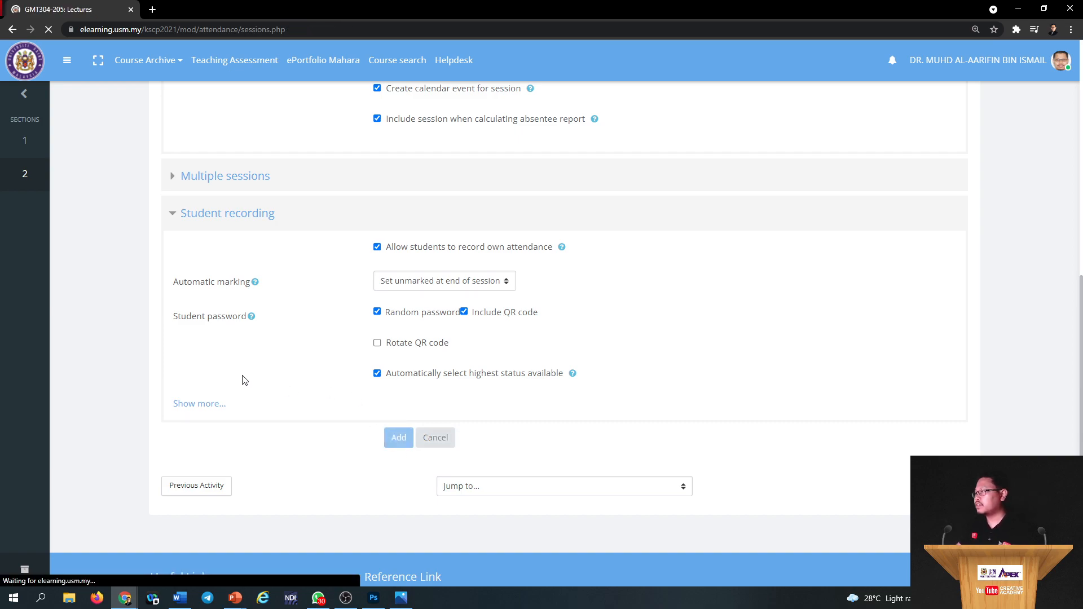
# Set the session's automatic marking to Disabled and try again to add it.
pyautogui.click(427, 351)
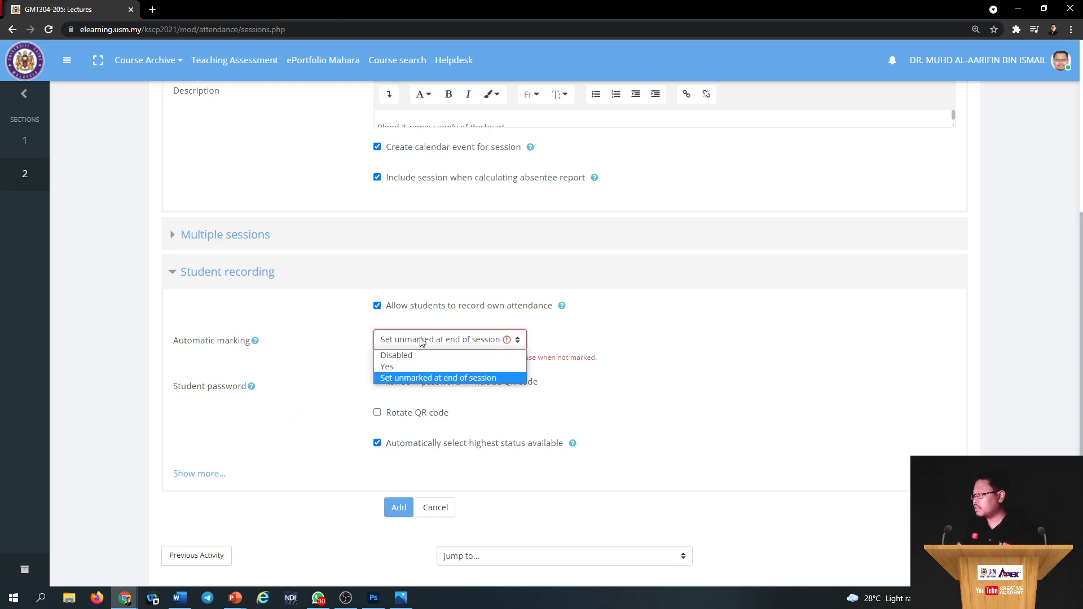
pyautogui.click(417, 354)
pyautogui.scroll(-3, 395, 389)
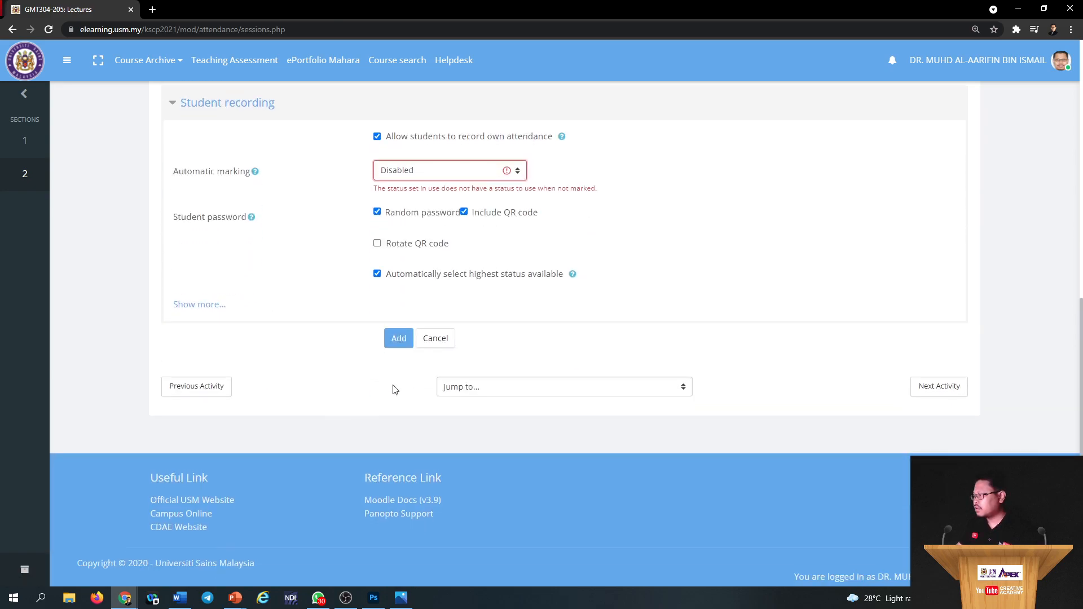
pyautogui.click(391, 338)
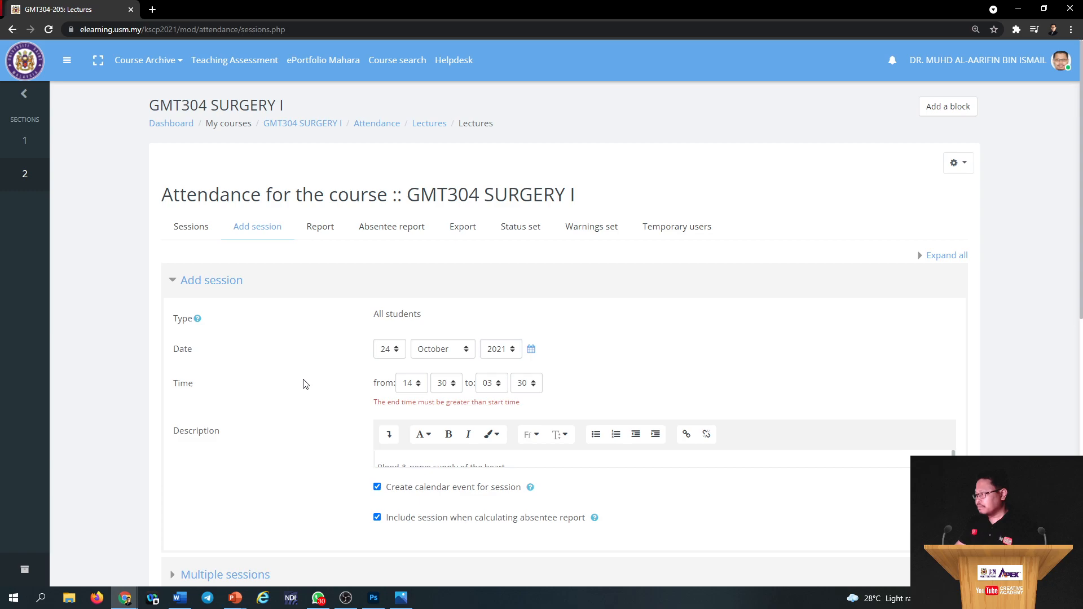
# Correct the session's end hour to 15 and add the session.
pyautogui.click(492, 384)
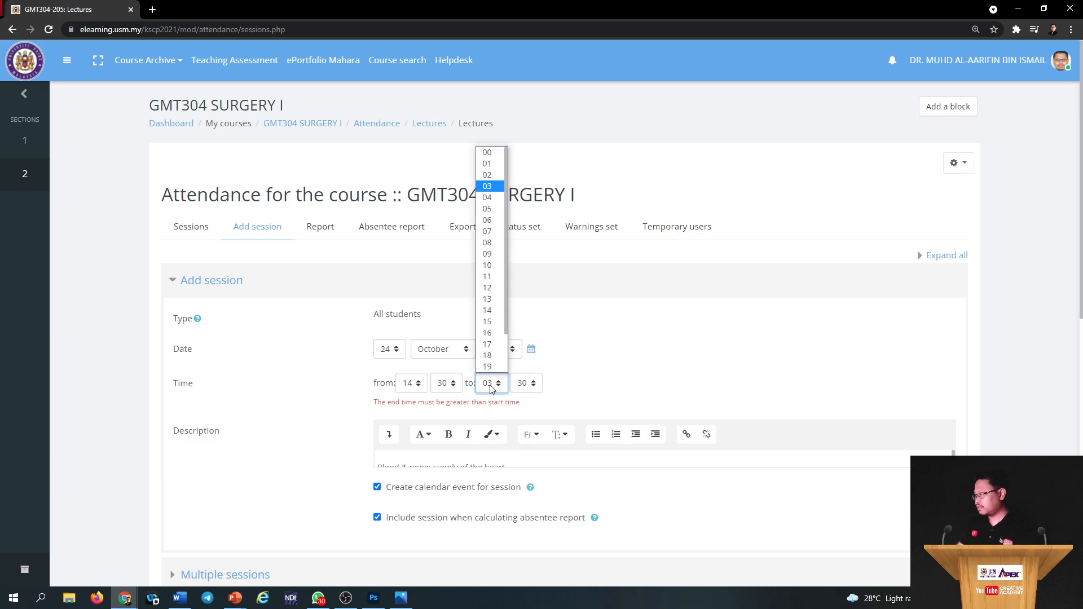
pyautogui.click(489, 322)
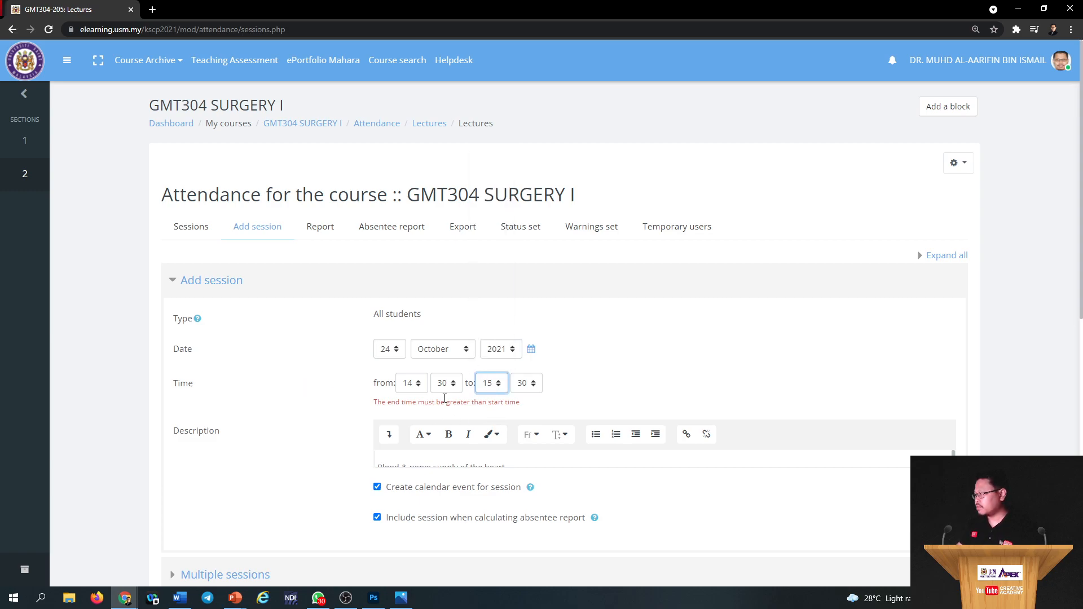
pyautogui.scroll(-9, 331, 378)
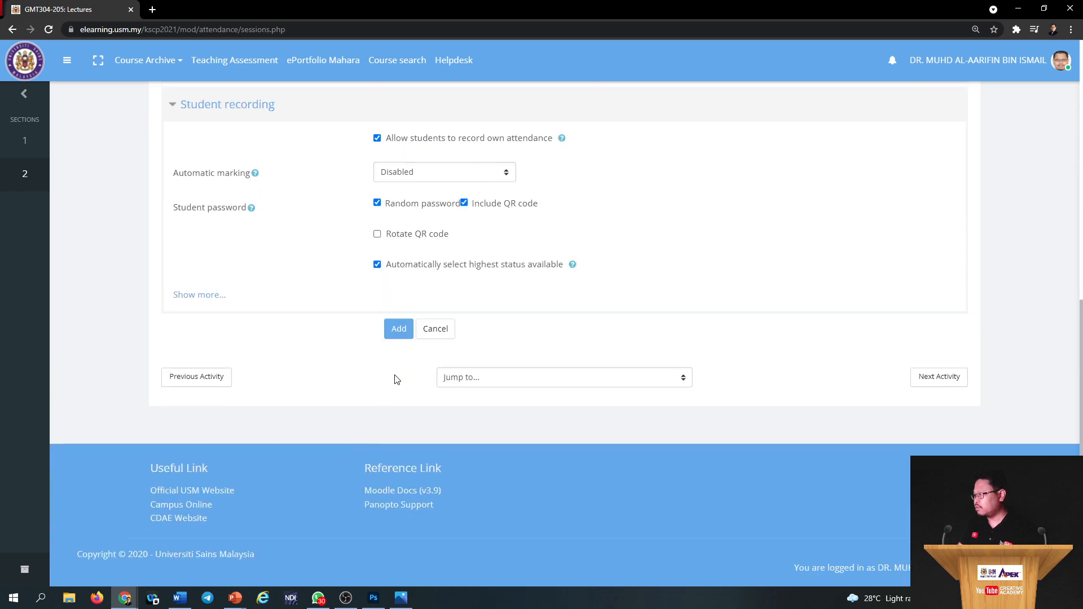
pyautogui.click(399, 333)
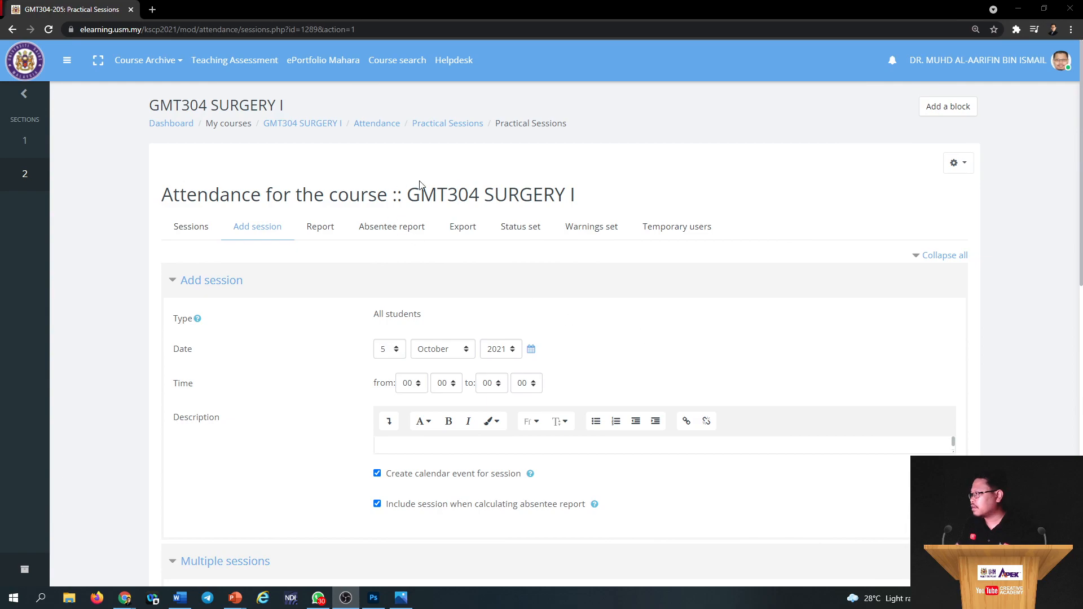
# Start a new session in the Practical Sessions attendance activity and set its date to 25 October 2021.
pyautogui.click(375, 124)
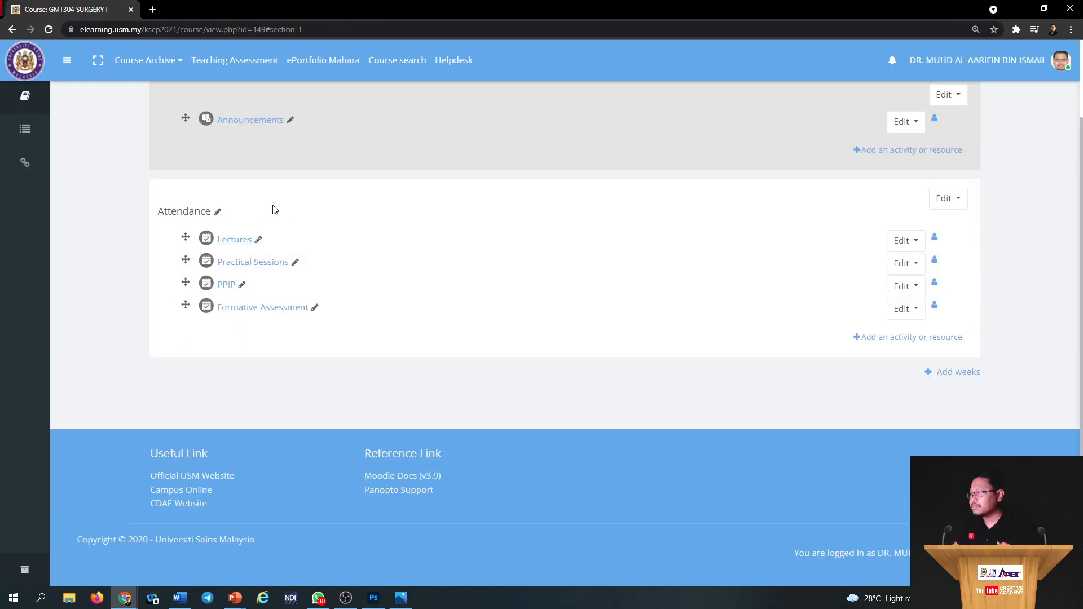
pyautogui.click(236, 266)
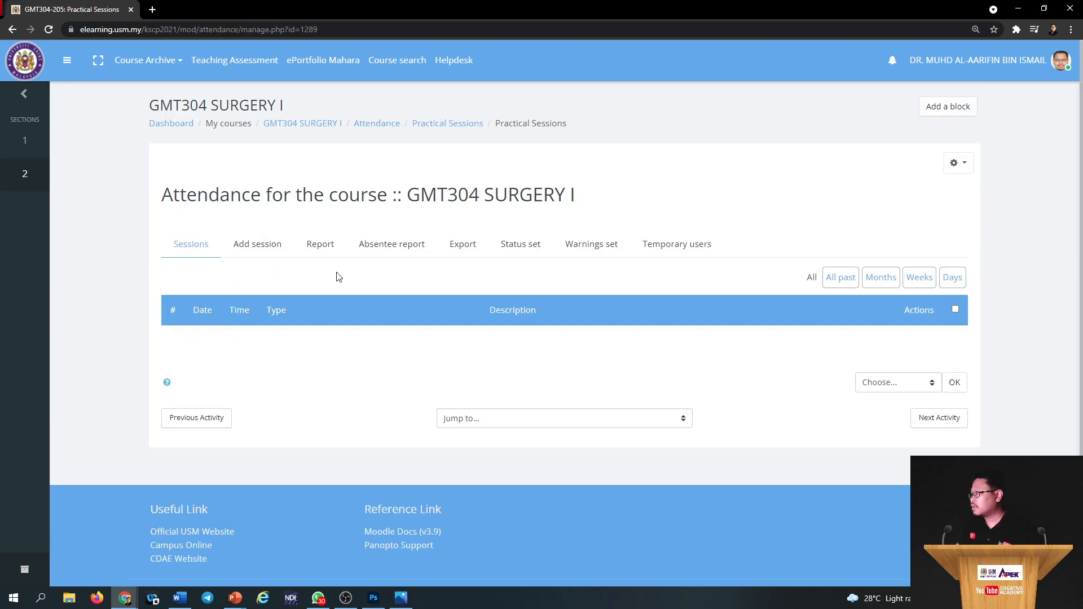
pyautogui.click(255, 247)
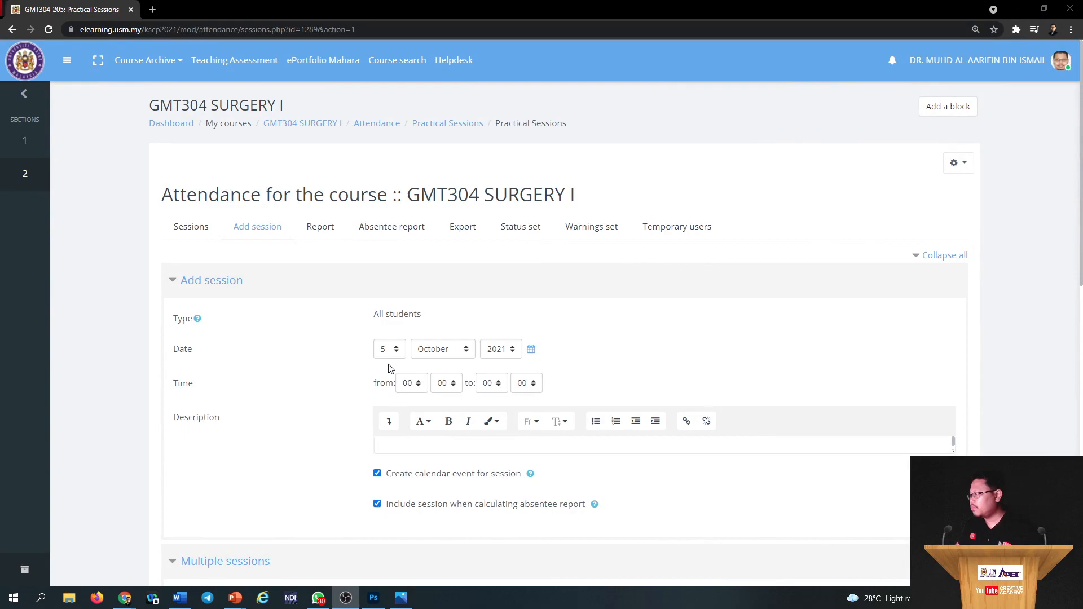
pyautogui.click(389, 350)
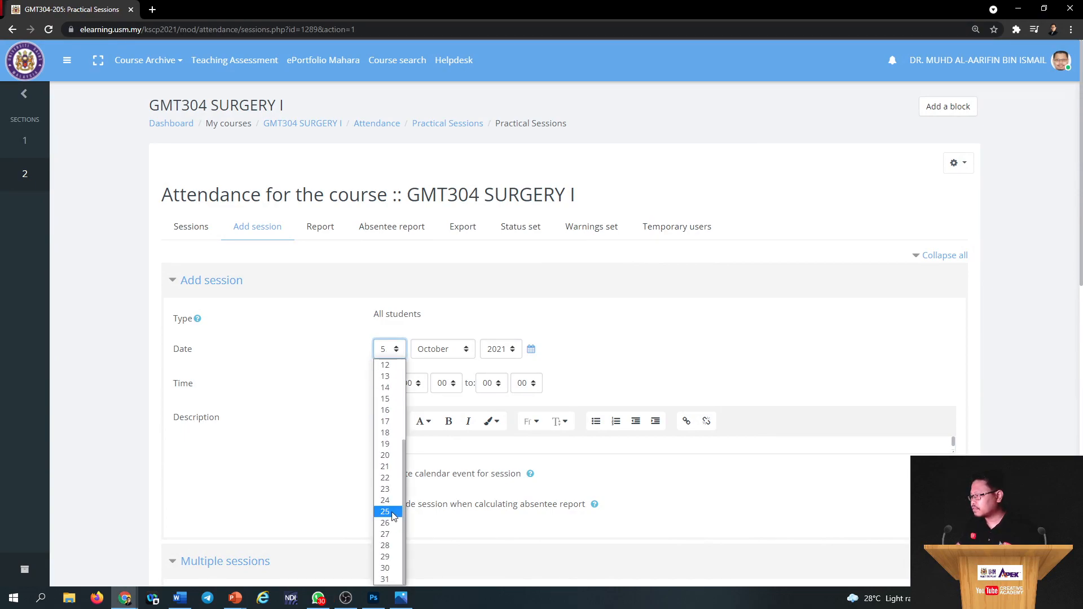
pyautogui.click(384, 523)
# Set the practical session's time from 14:30 to 16:30.
pyautogui.click(411, 383)
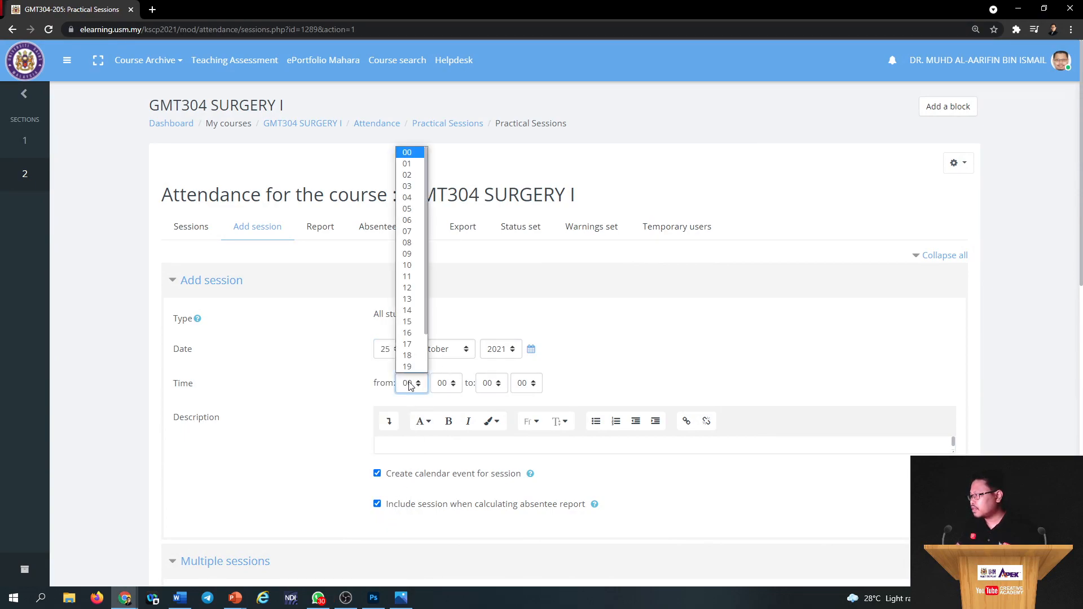
pyautogui.click(411, 310)
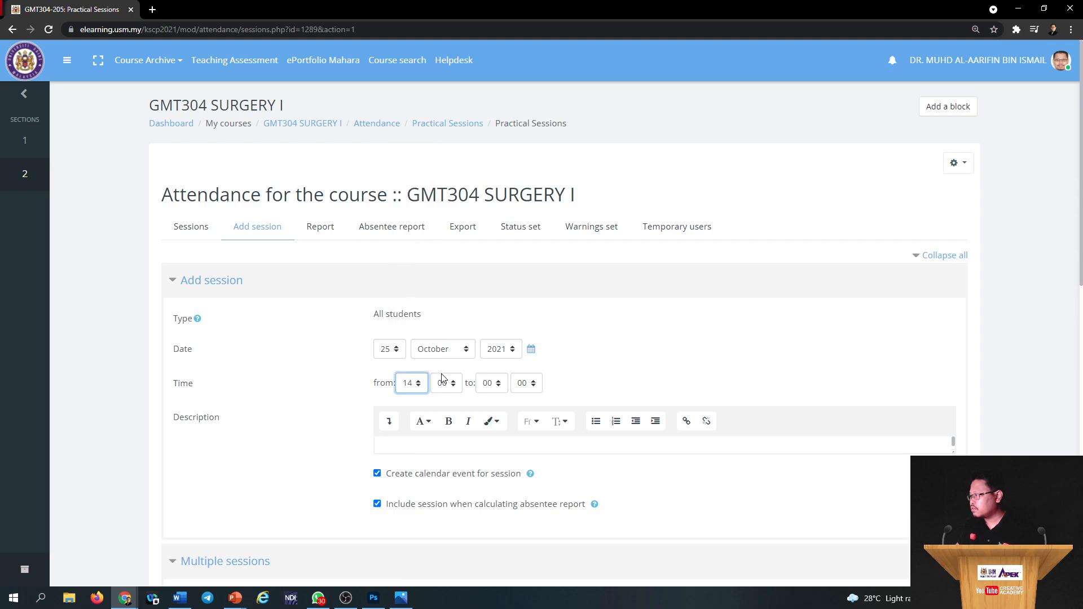
pyautogui.click(445, 386)
pyautogui.click(443, 467)
pyautogui.click(486, 387)
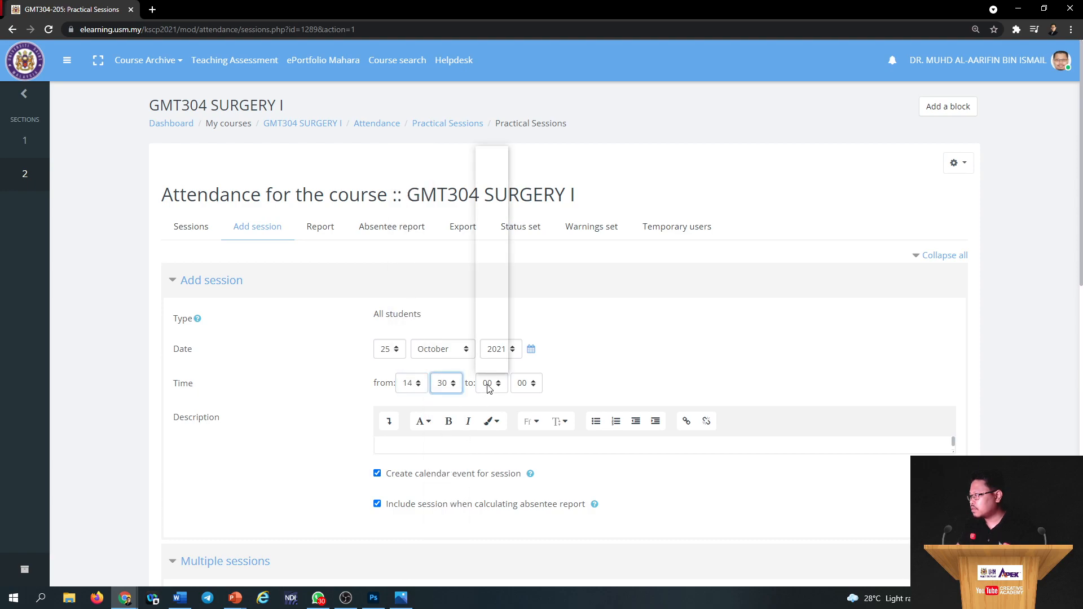
pyautogui.scroll(-1, 492, 298)
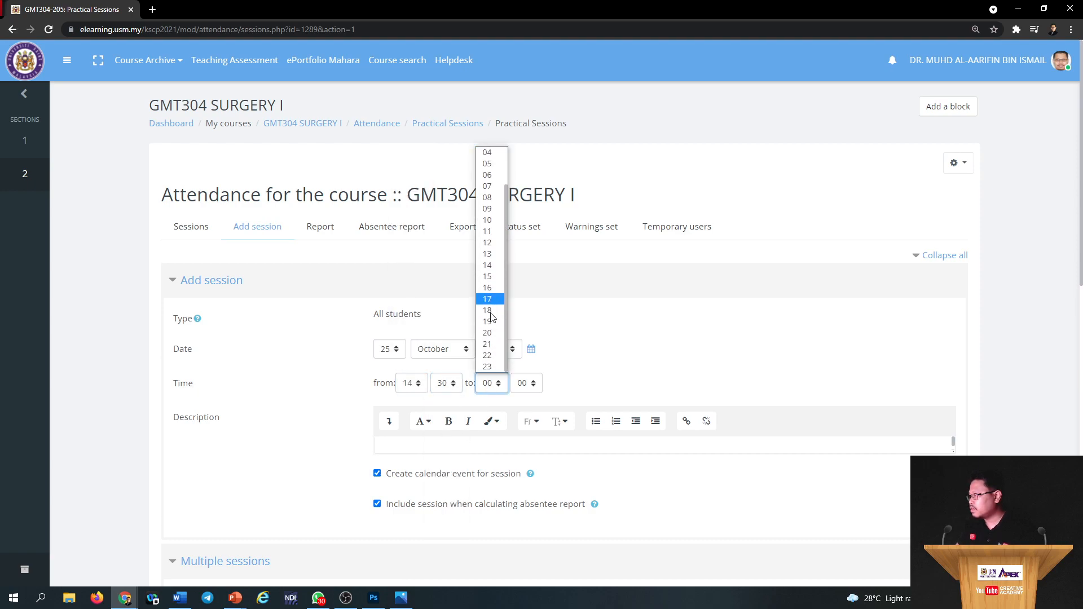
pyautogui.click(487, 276)
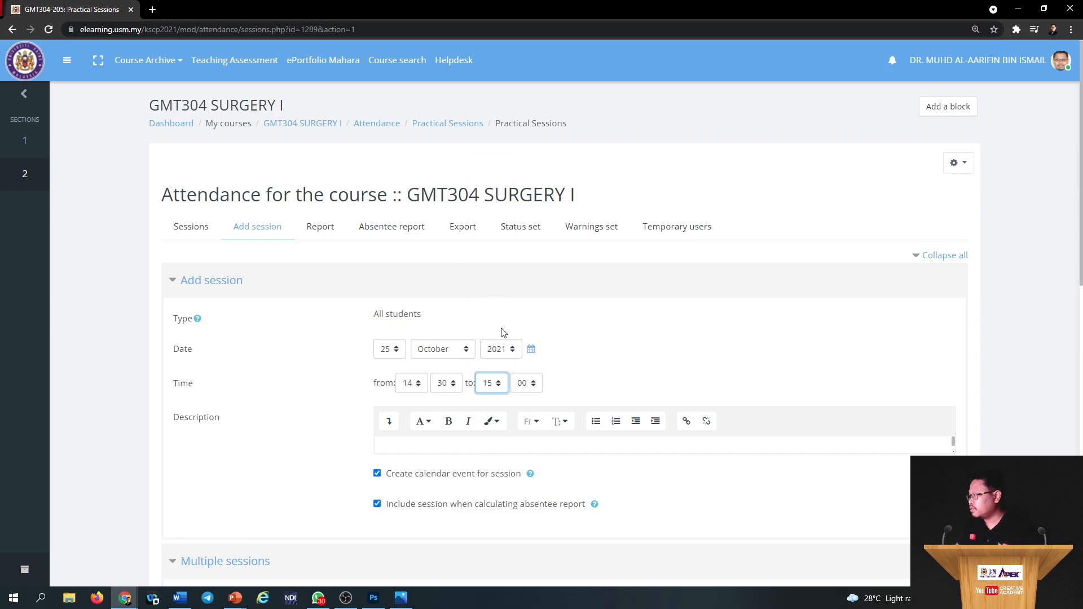
pyautogui.click(525, 383)
pyautogui.click(520, 467)
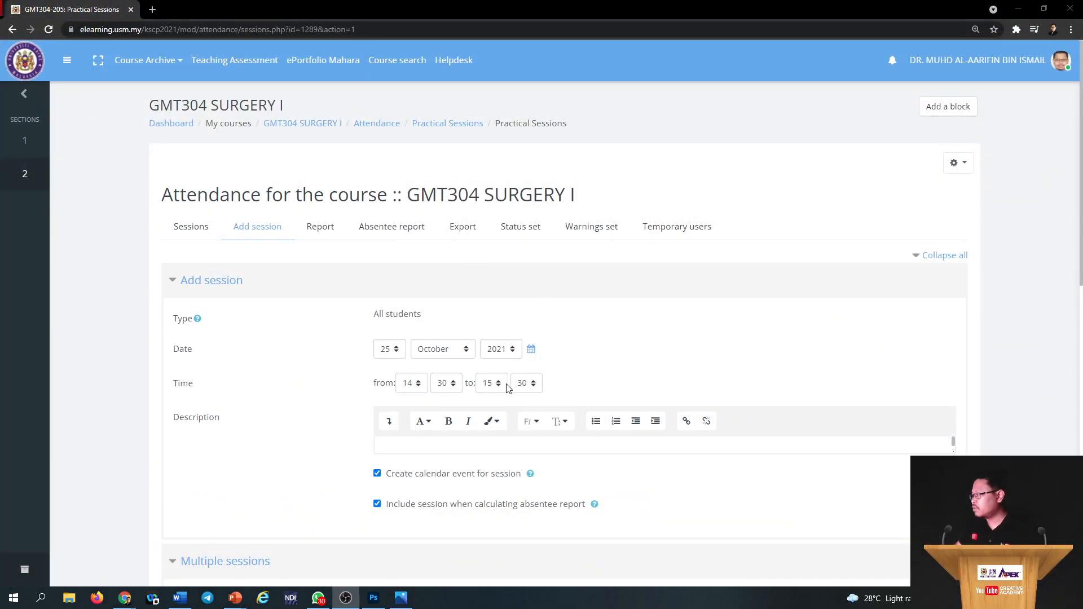
pyautogui.click(489, 383)
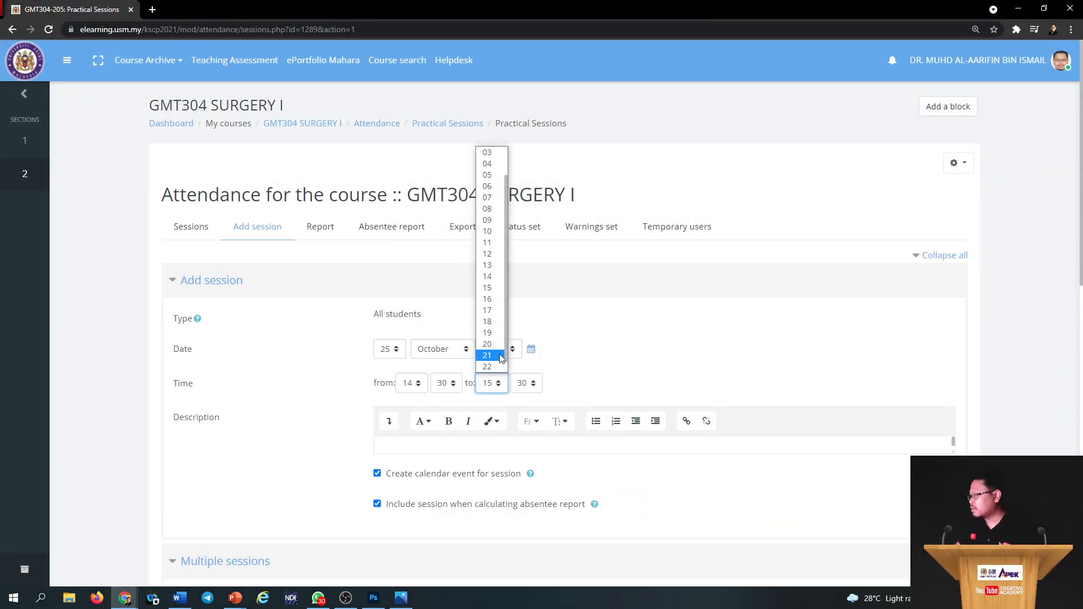
pyautogui.click(489, 298)
pyautogui.click(327, 387)
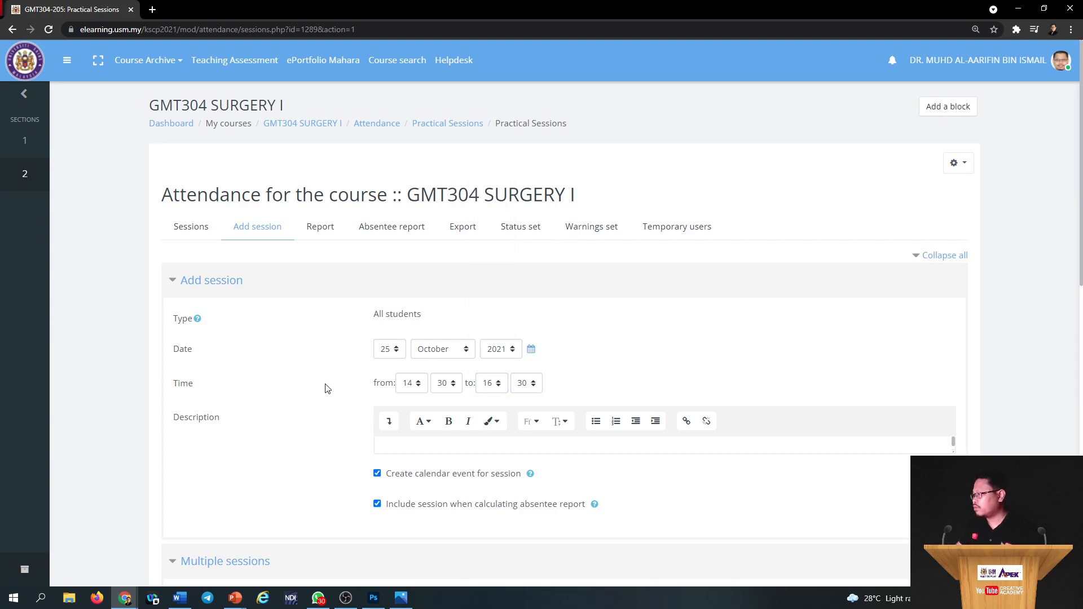
# Copy Monday's afternoon practical heading and topics from the Word timetable into the session description.
pyautogui.scroll(-3, 327, 389)
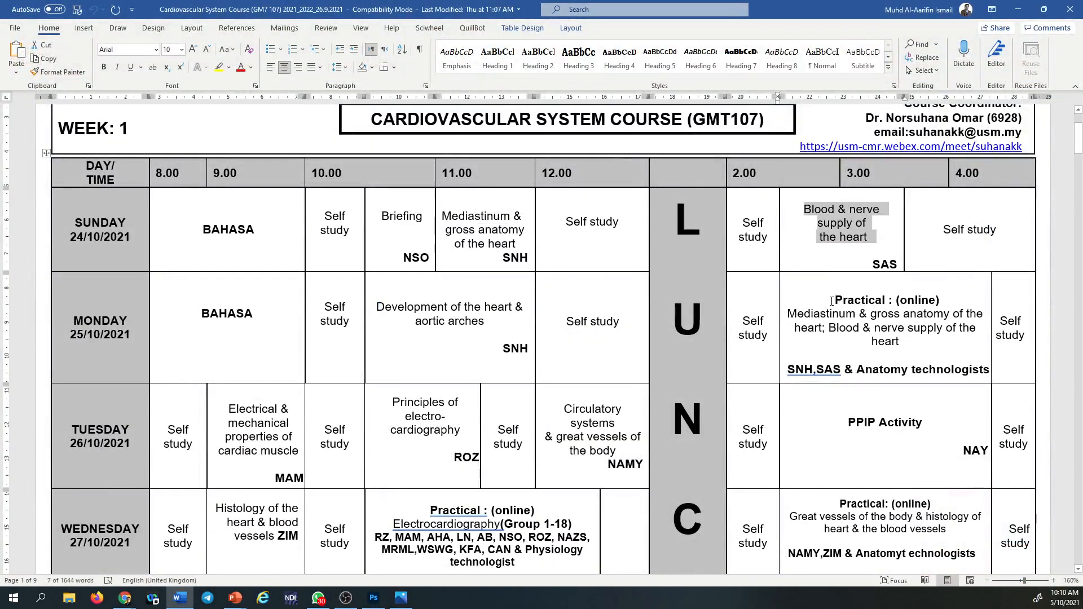
pyautogui.moveTo(835, 300); pyautogui.dragTo(913, 343)
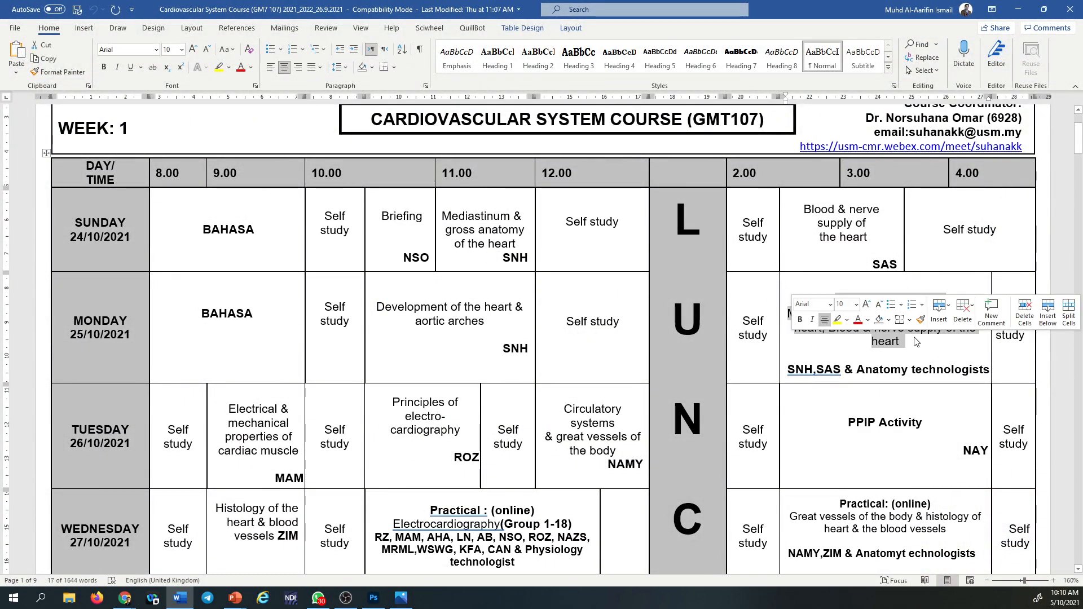
pyautogui.moveTo(835, 299); pyautogui.dragTo(916, 342)
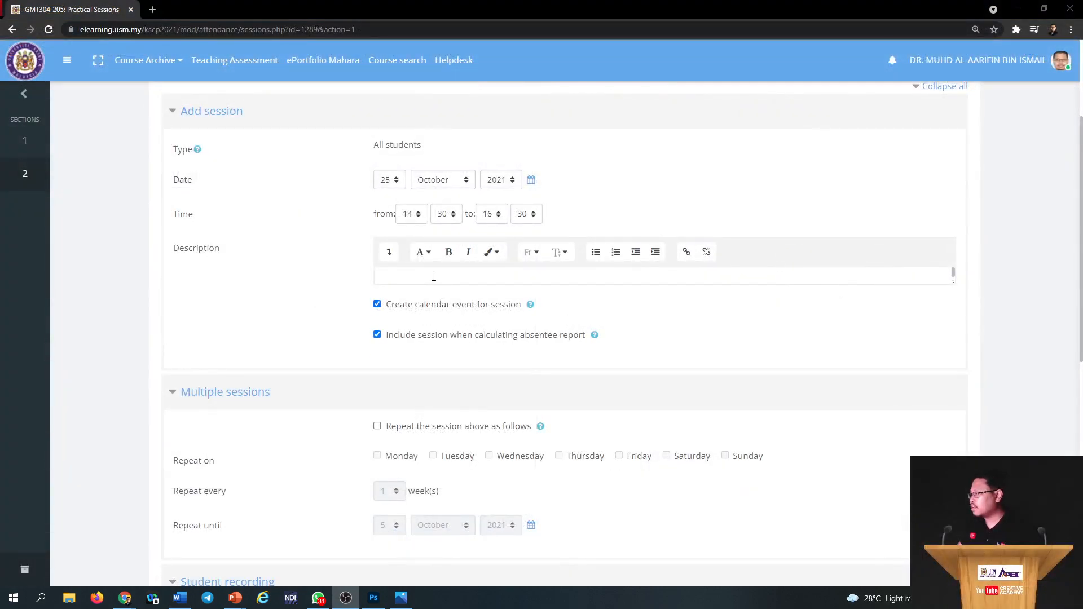
pyautogui.click(416, 279)
pyautogui.hotkey('ctrl', 'v')
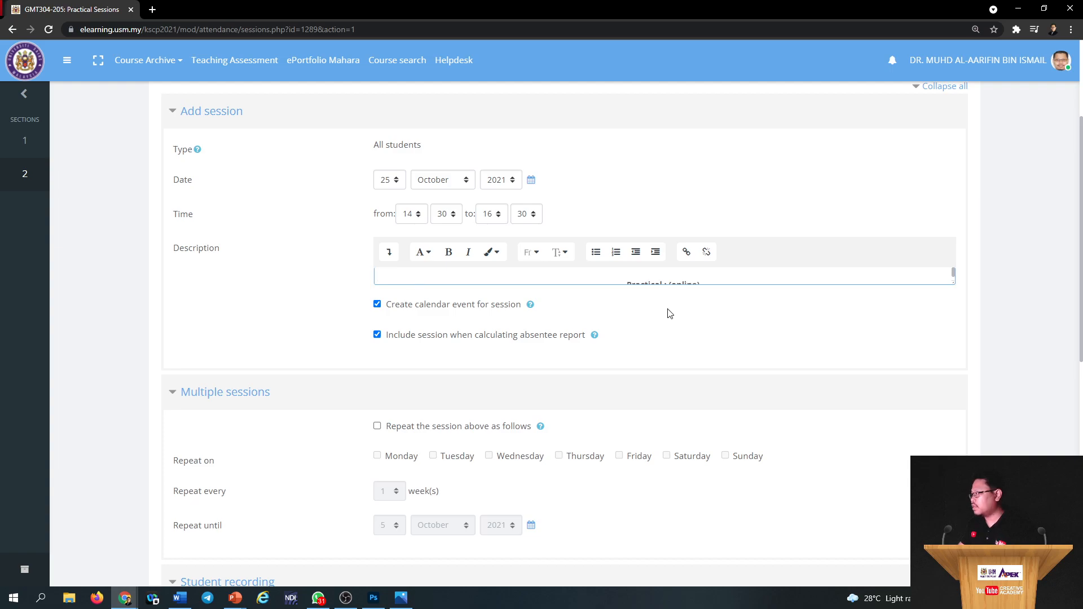
# Enlarge the description box and join the "Practical : (online)" heading and the topics into one line.
pyautogui.moveTo(953, 282); pyautogui.dragTo(953, 439)
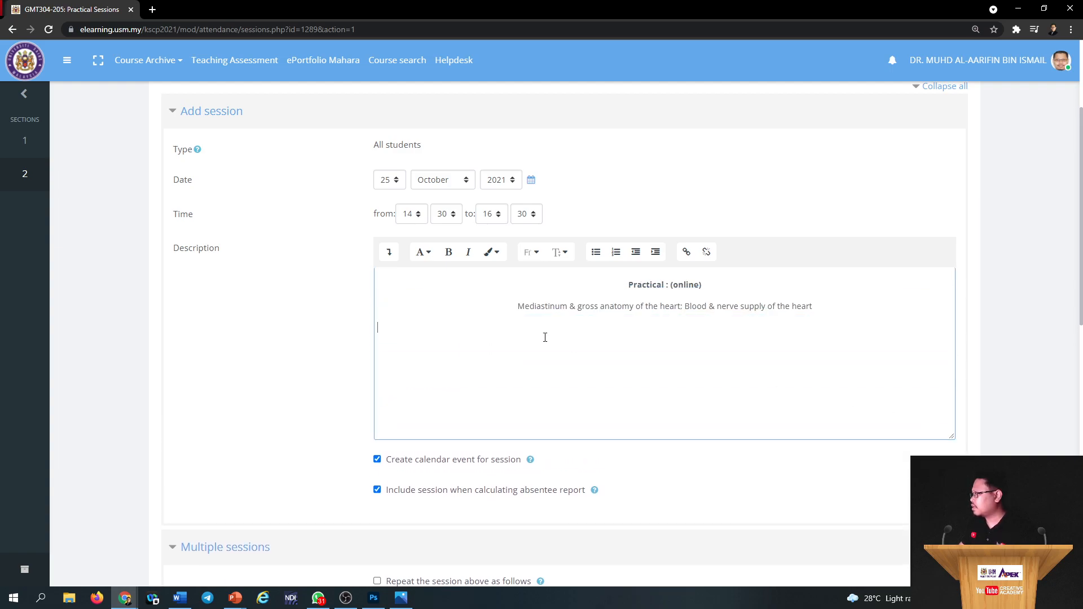
pyautogui.scroll(3, 585, 340)
pyautogui.scroll(-3, 625, 366)
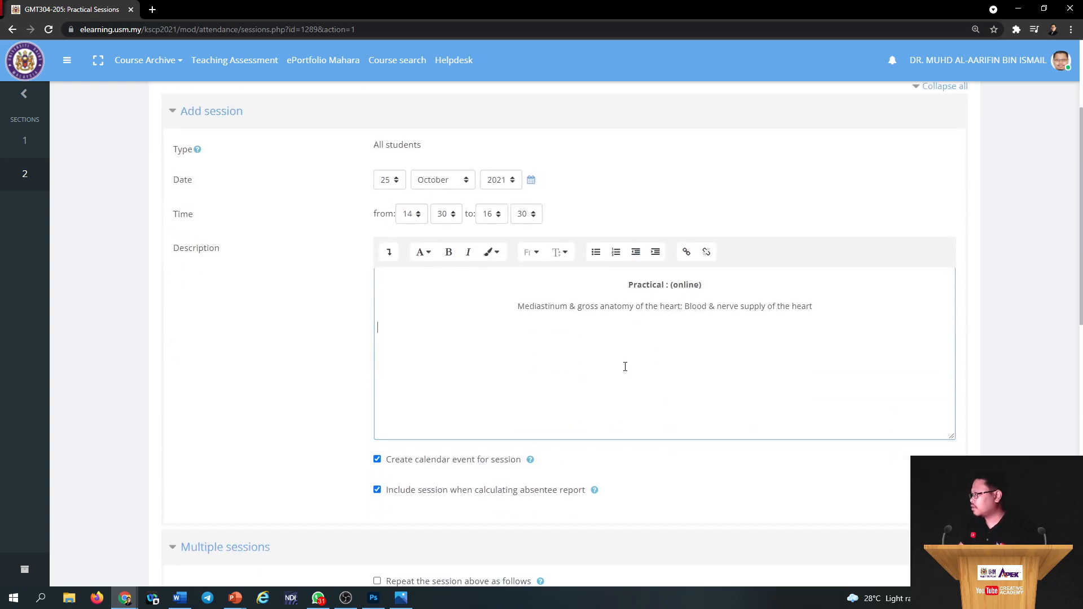
pyautogui.click(516, 306)
pyautogui.press('BackSpace')
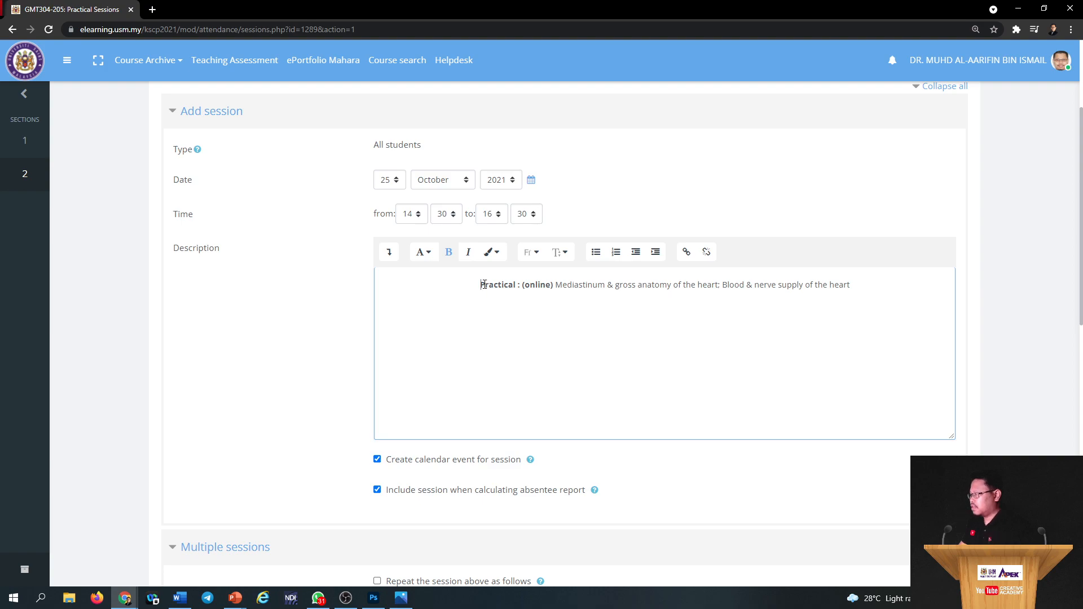
# Include a QR code, set automatic marking to Disabled, enable a random student password, and add the practical session.
pyautogui.scroll(-6, 323, 316)
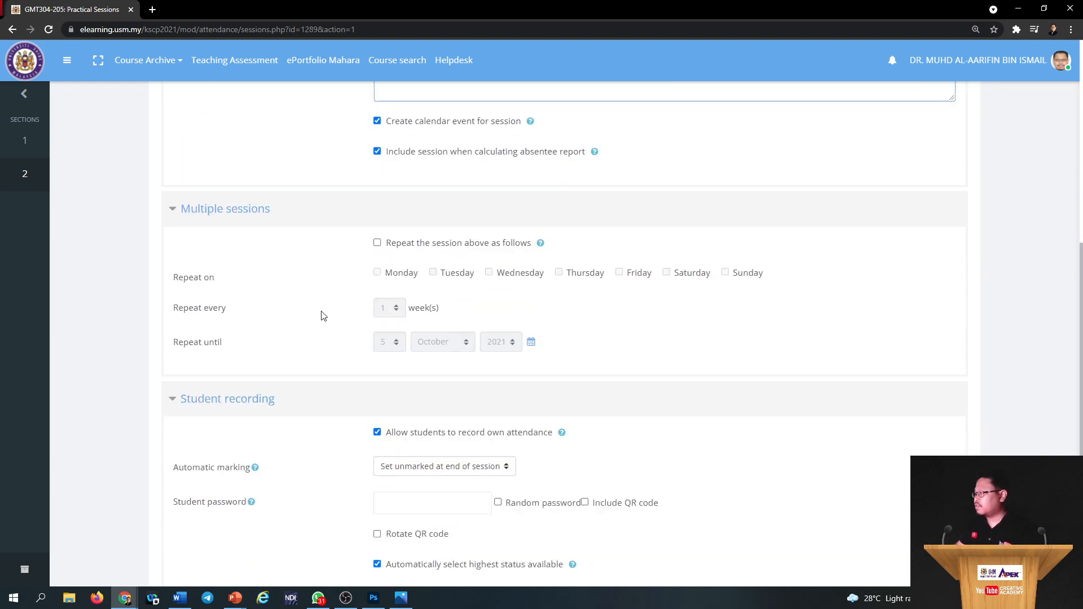
pyautogui.scroll(-3, 323, 314)
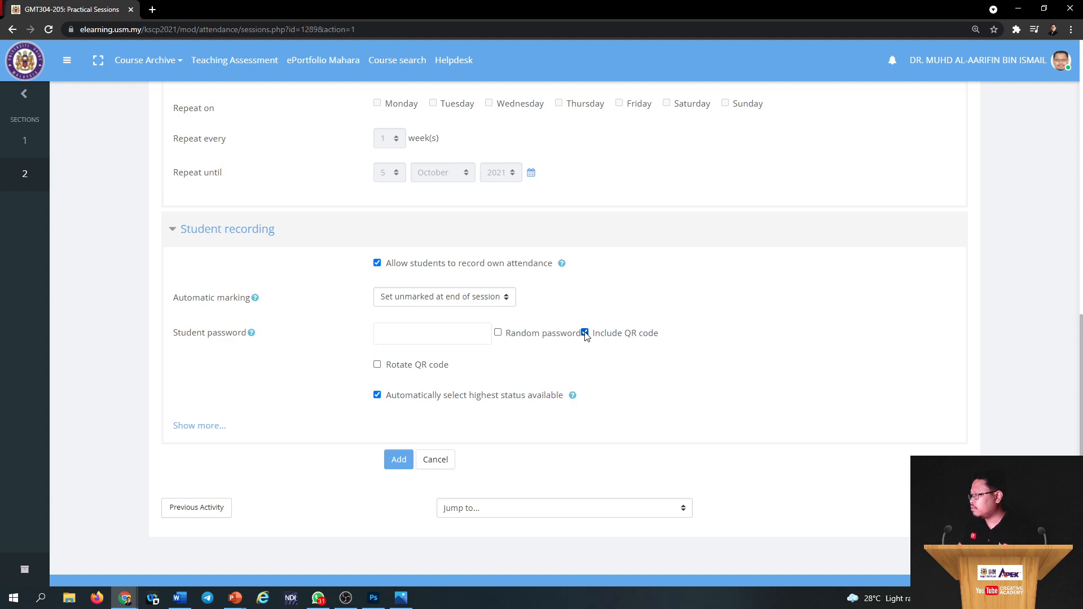
pyautogui.click(443, 297)
pyautogui.click(419, 310)
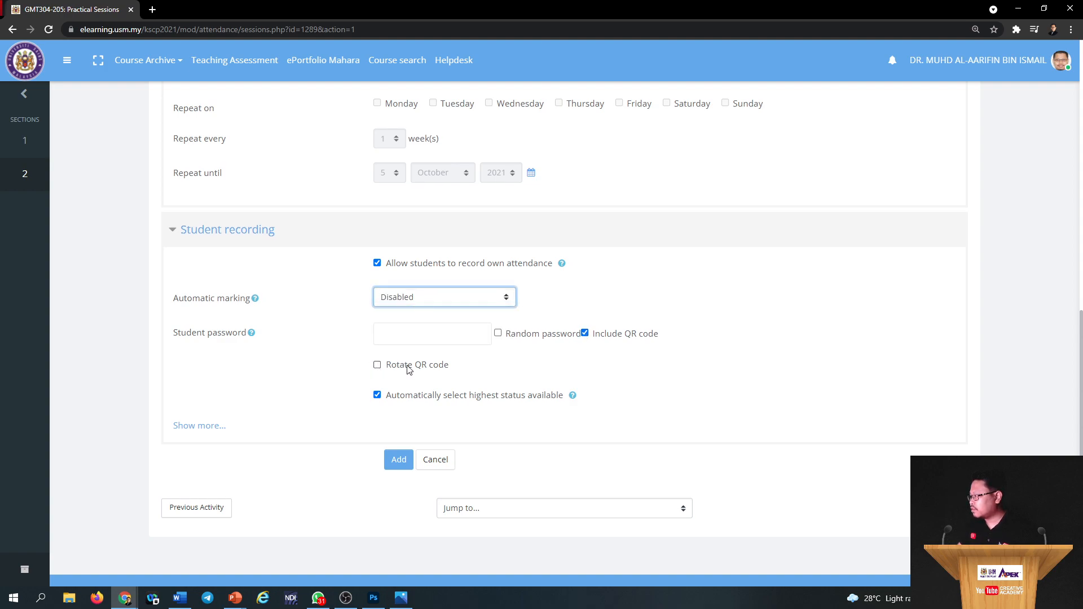
pyautogui.click(494, 333)
pyautogui.click(498, 333)
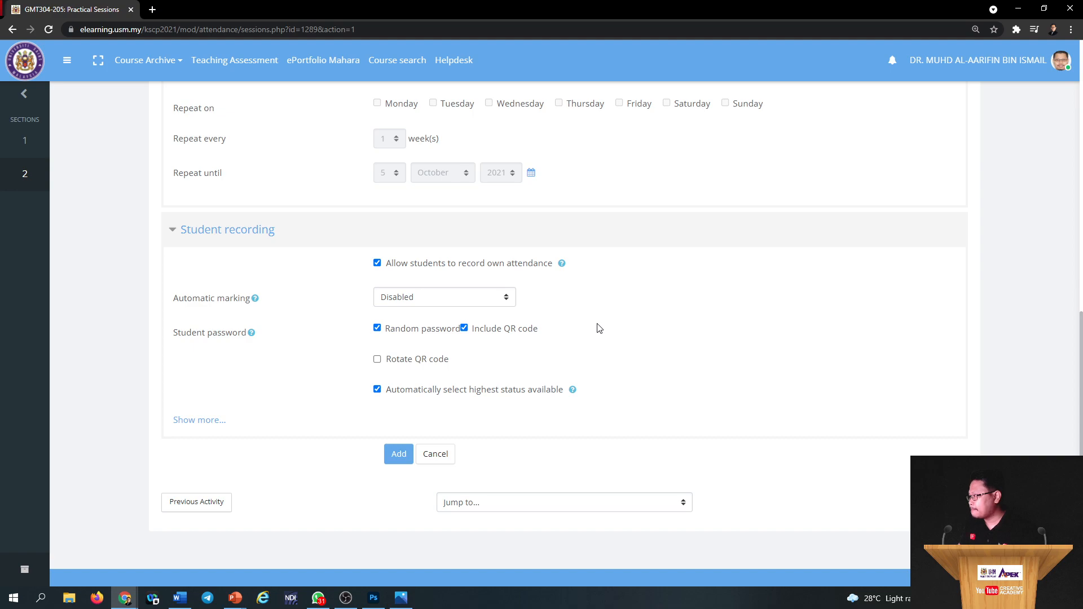
pyautogui.scroll(-3, 598, 329)
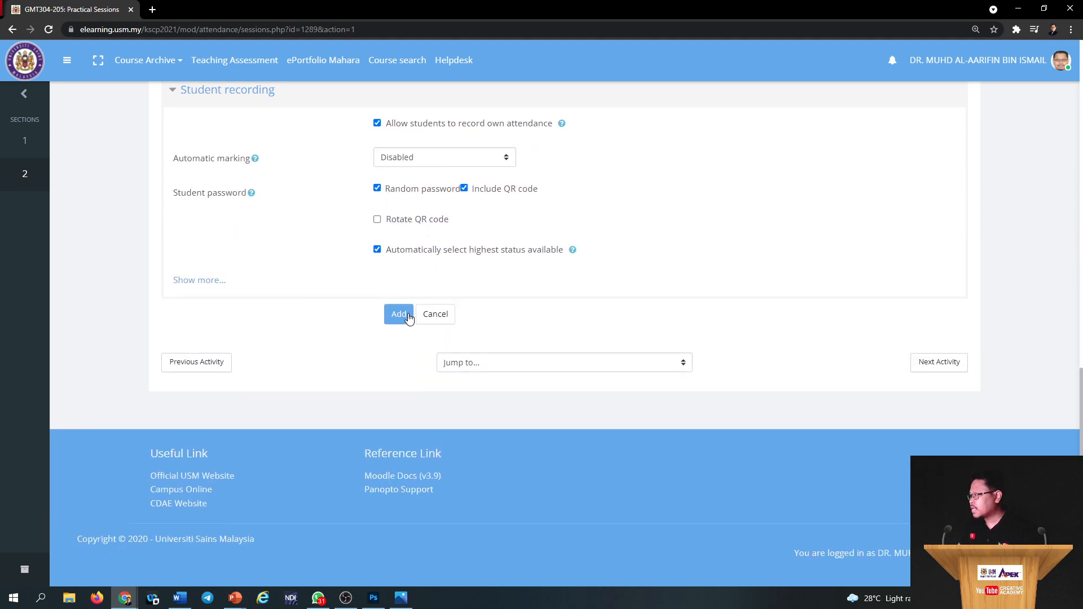
pyautogui.click(397, 312)
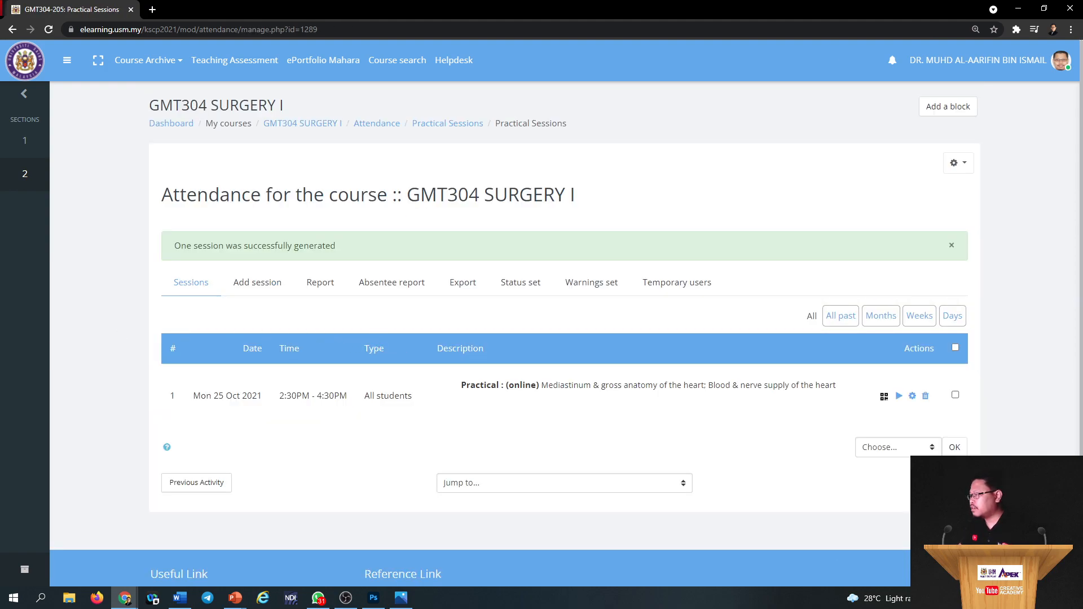
# View the practical session's student password and QR code, and highlight the password.
pyautogui.hotkey('alt', 'Tab')
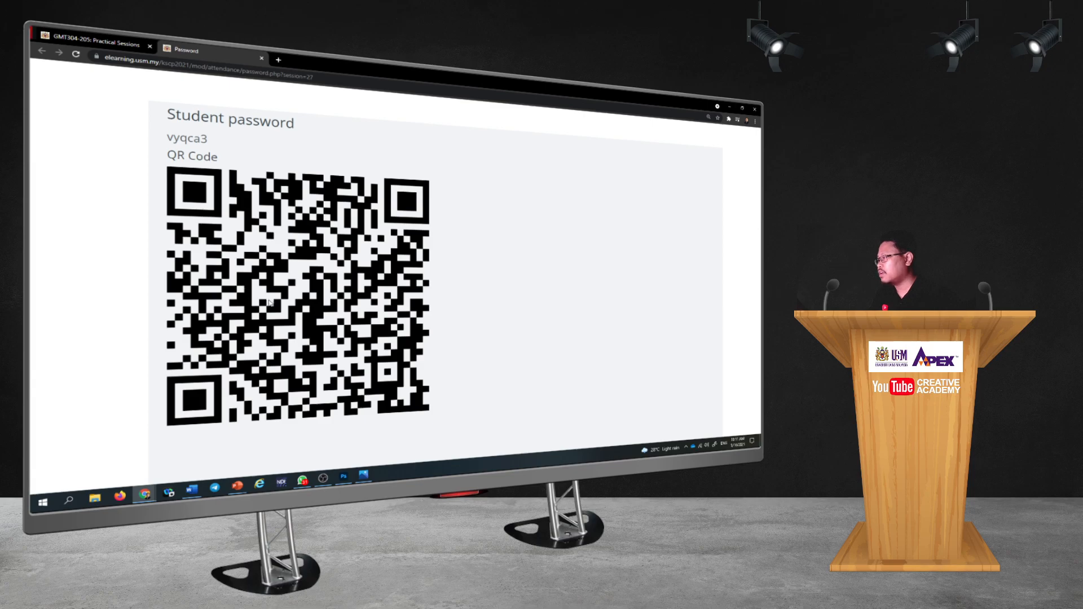
pyautogui.moveTo(169, 137); pyautogui.dragTo(215, 143)
pyautogui.click(169, 138)
pyautogui.click(221, 153)
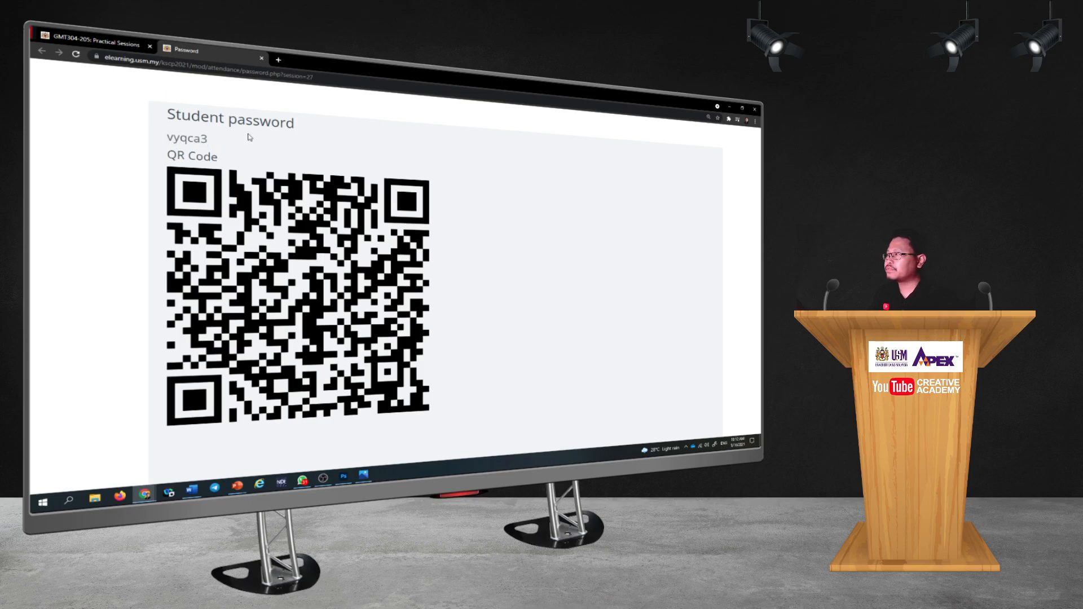
# Return to the session list and go back to the Attendance section of the GMT304 SURGERY I course page.
pyautogui.click(83, 42)
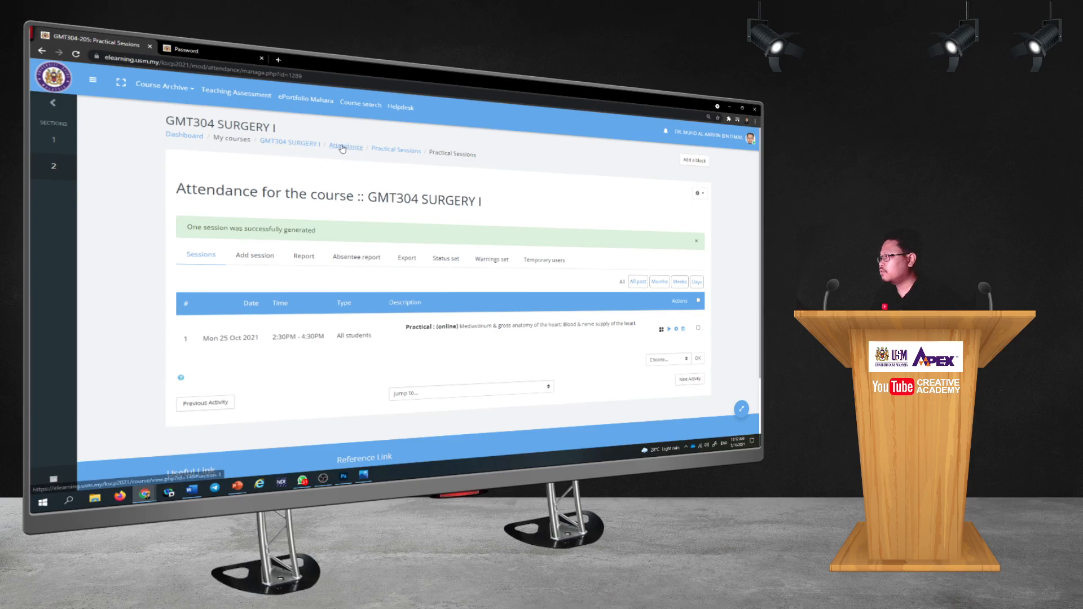
pyautogui.click(348, 149)
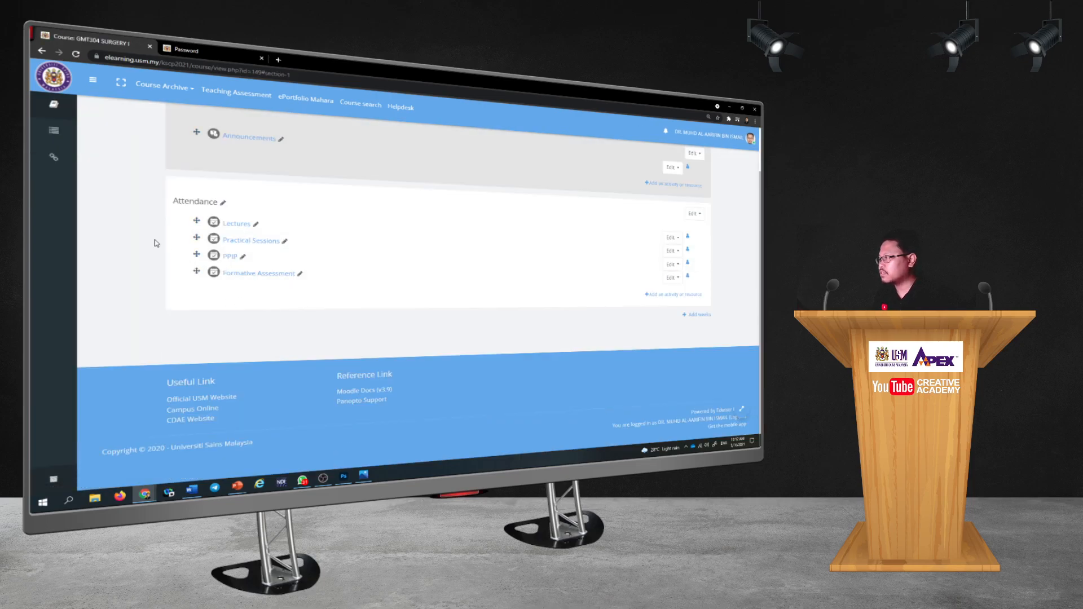
pyautogui.scroll(1, 167, 259)
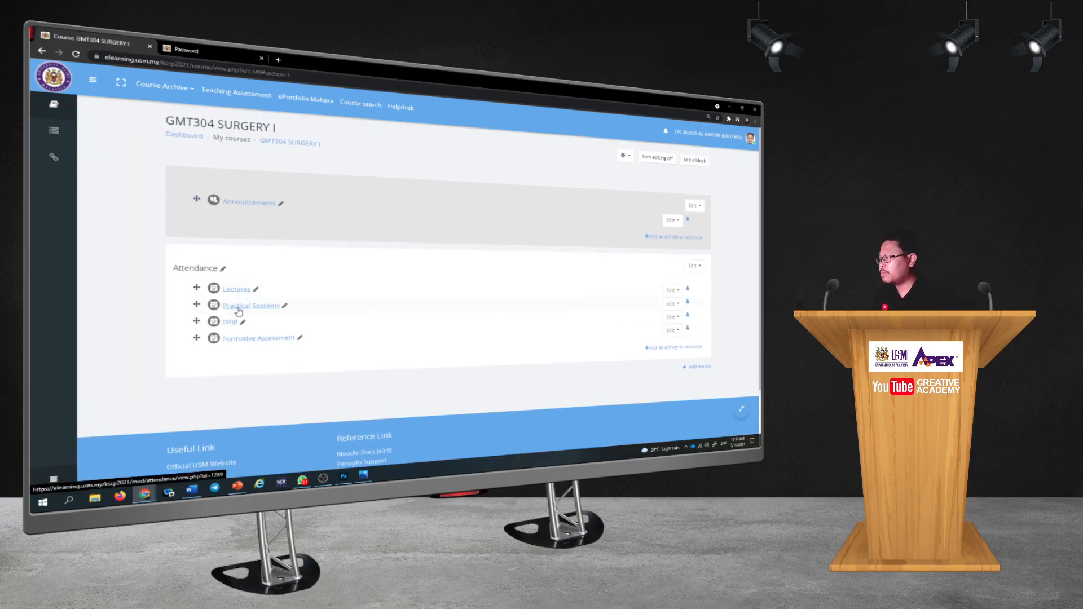